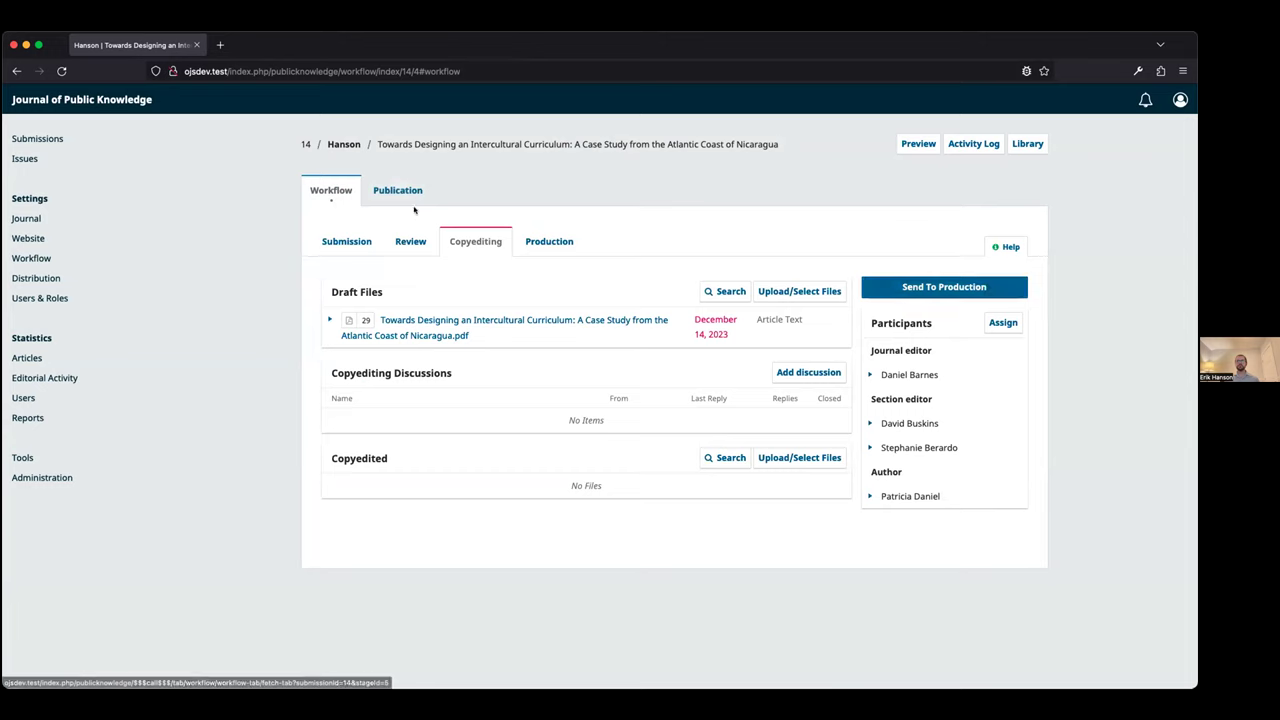
Schedule the Intercultural Curriculum article into issue Vol. 1 No. 2 (2014) and publish it now
{"action": "left_click", "coordinate": [956, 227]}
{"action": "left_click", "coordinate": [447, 172]}
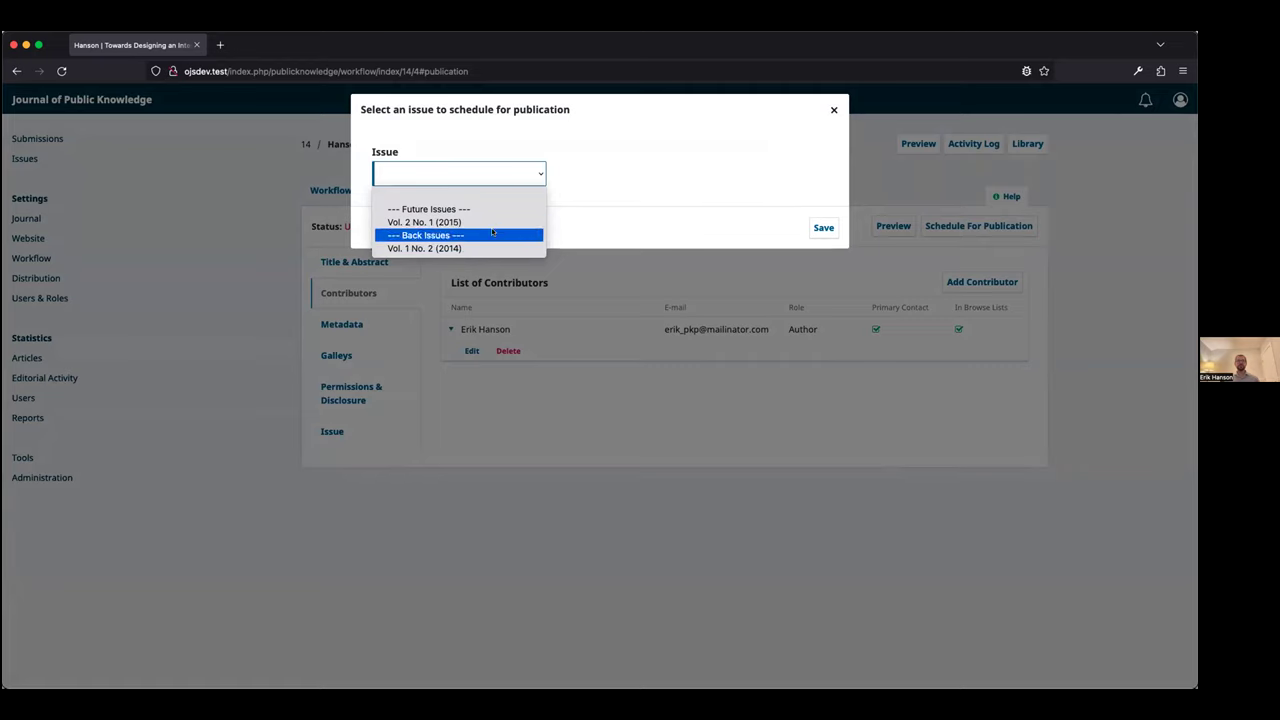
{"action": "left_click", "coordinate": [476, 247]}
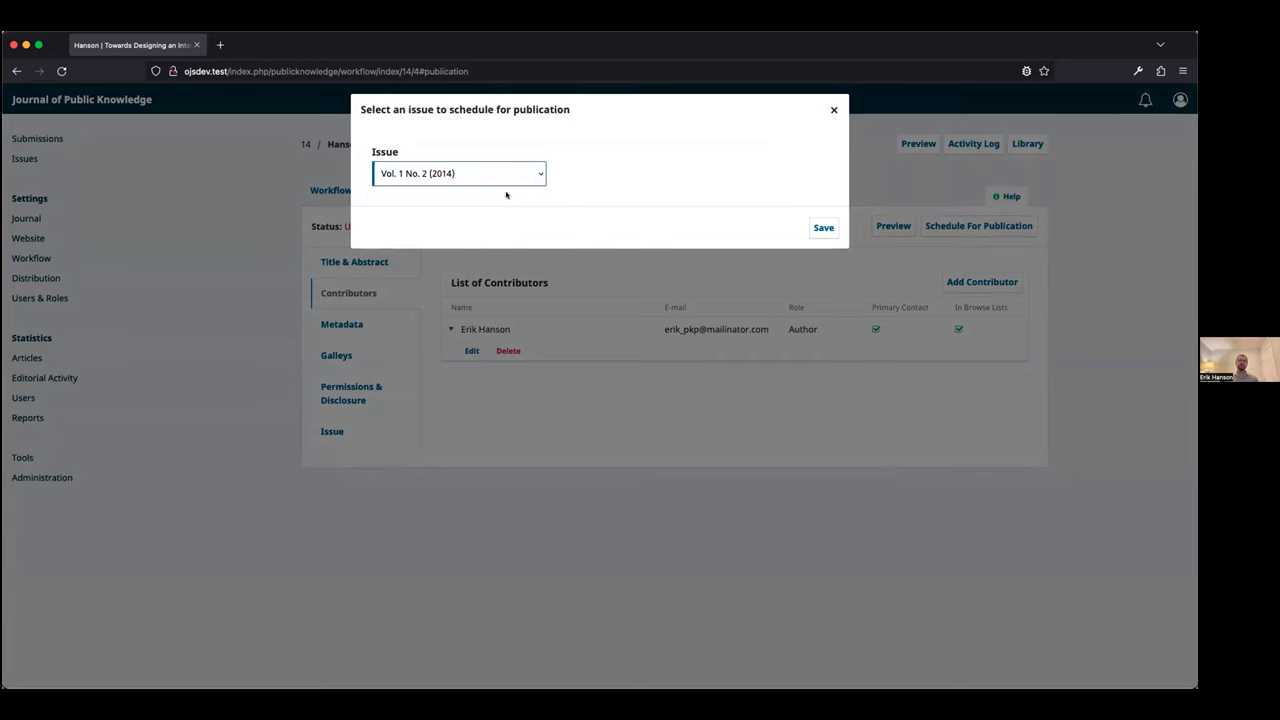
{"action": "left_click", "coordinate": [452, 178]}
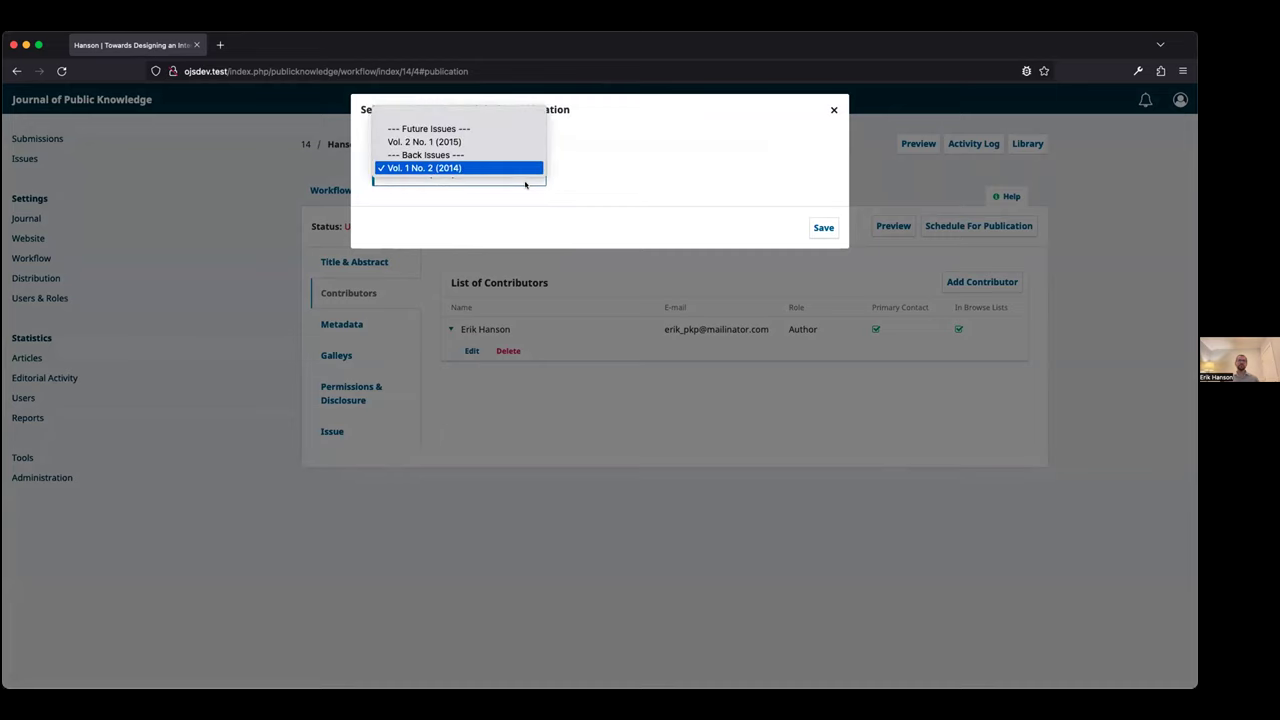
{"action": "left_click", "coordinate": [466, 169]}
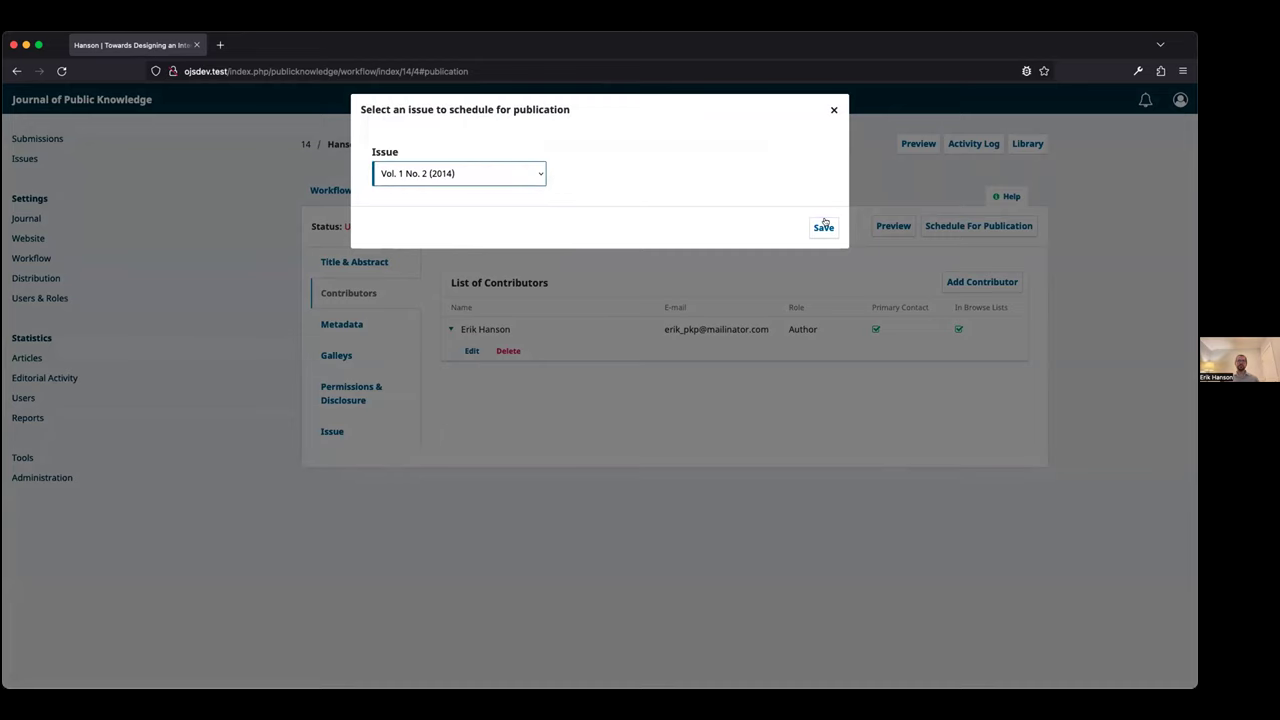
{"action": "left_click", "coordinate": [822, 227]}
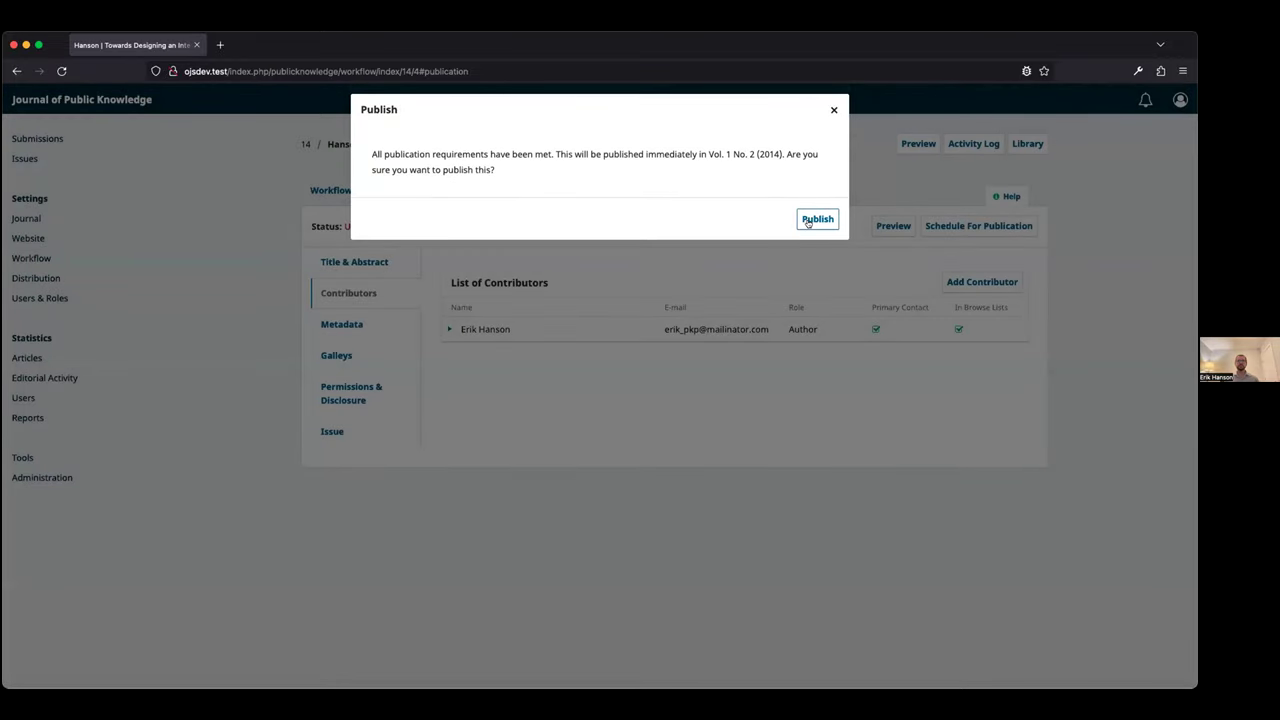
{"action": "left_click", "coordinate": [808, 222]}
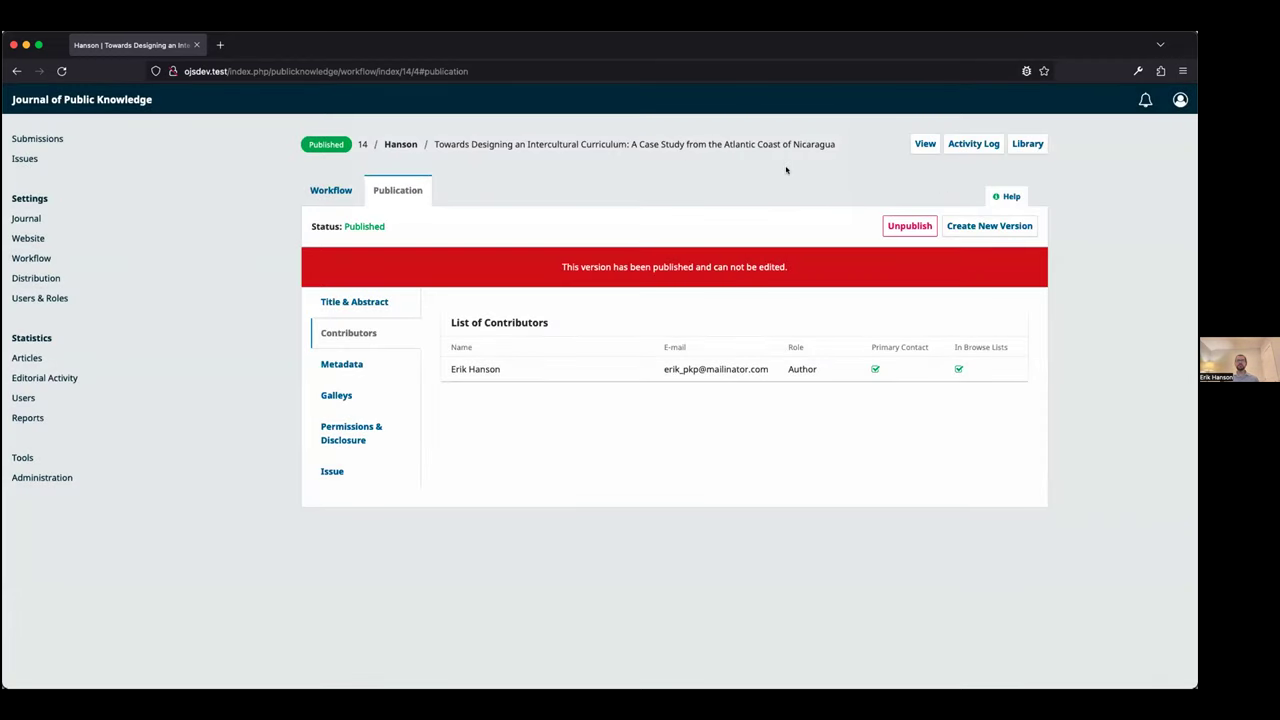
Open the article's public page and follow the author's ORCID link to their record
{"action": "left_click", "coordinate": [914, 145]}
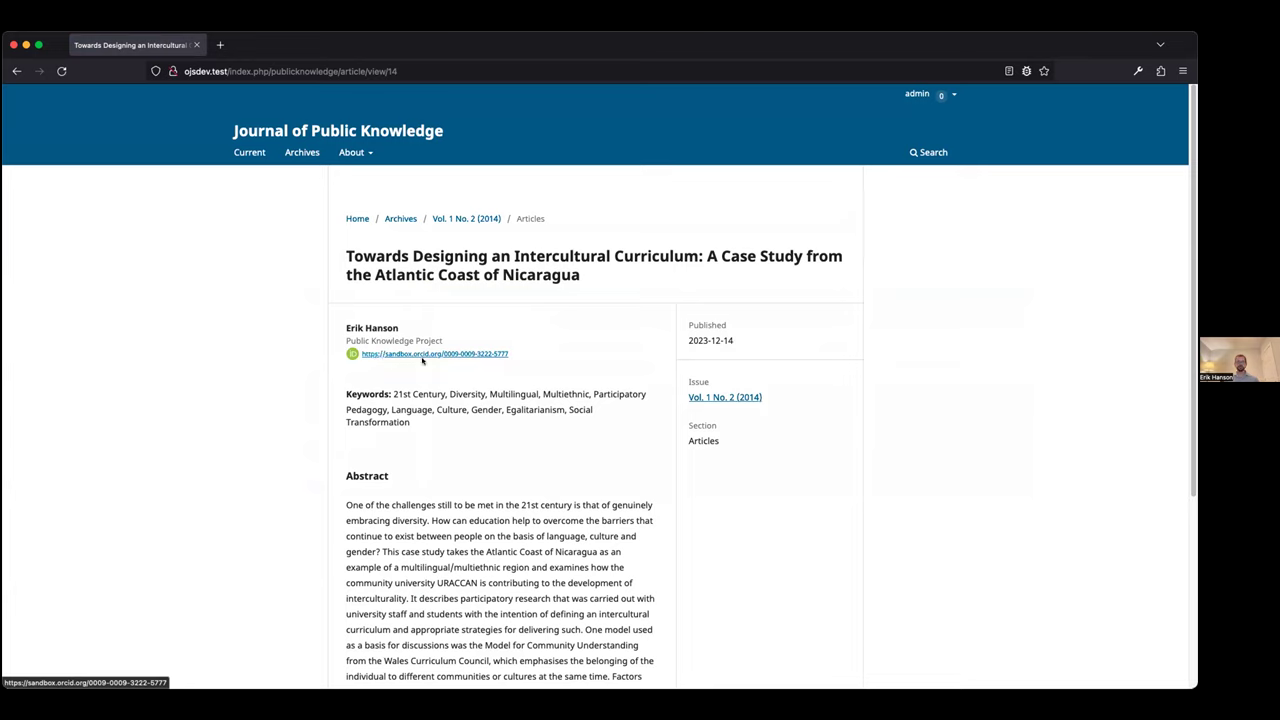
{"action": "left_click", "coordinate": [419, 355], "text": "super"}
{"action": "left_click", "coordinate": [237, 47]}
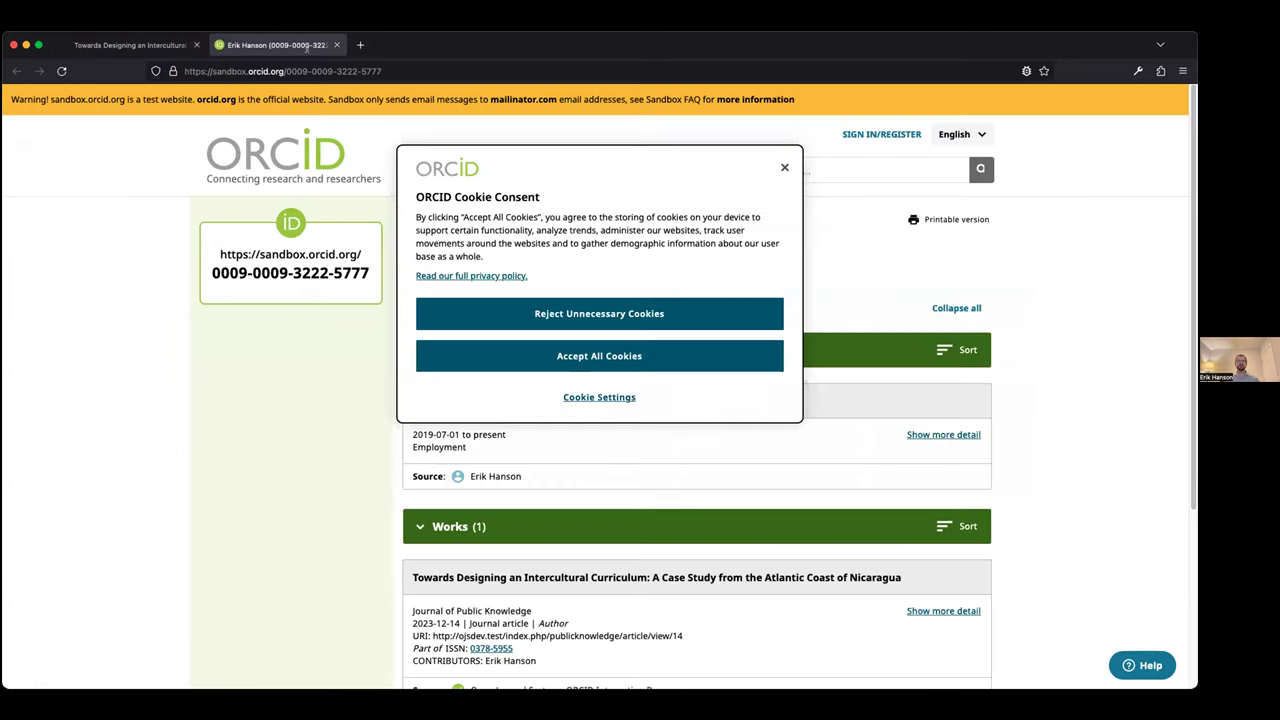
Dismiss the cookie notice and expand the full details of the Intercultural Curriculum work
{"action": "left_click", "coordinate": [782, 166]}
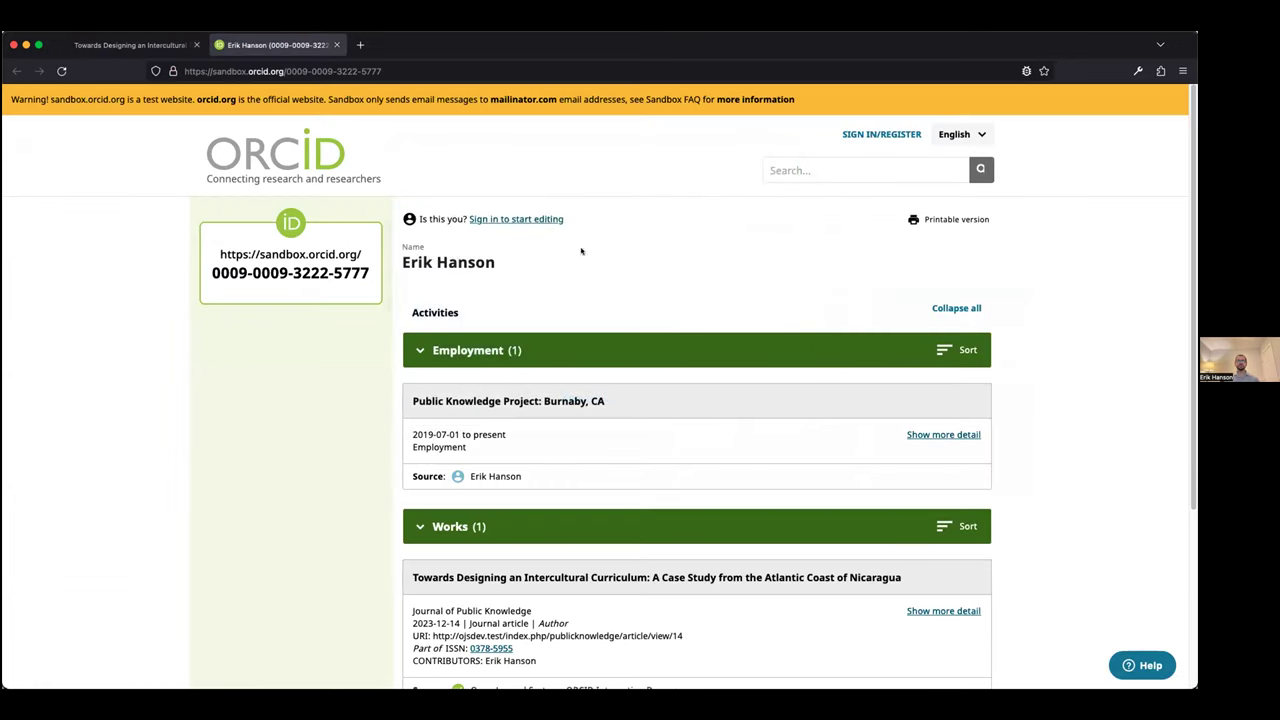
{"action": "scroll", "coordinate": [504, 436], "scroll_direction": "down", "scroll_amount": 3}
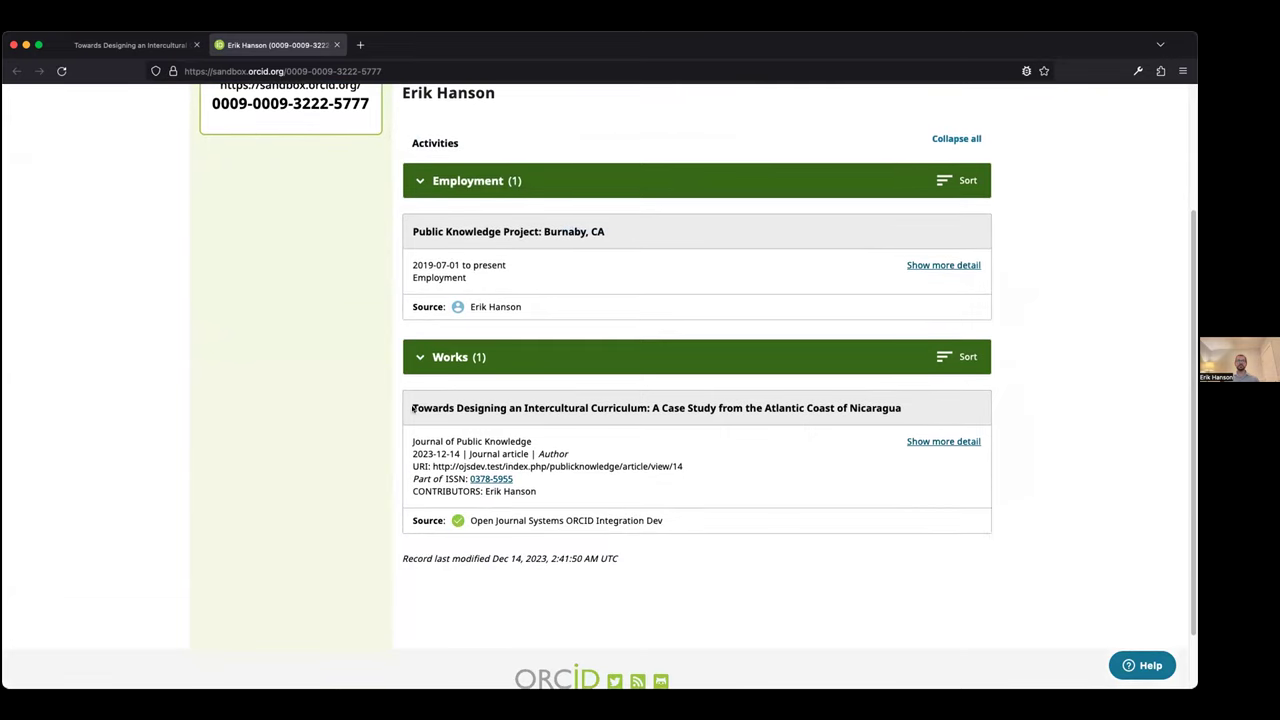
{"action": "left_click", "coordinate": [928, 443]}
{"action": "scroll", "coordinate": [871, 437], "scroll_direction": "down", "scroll_amount": 3}
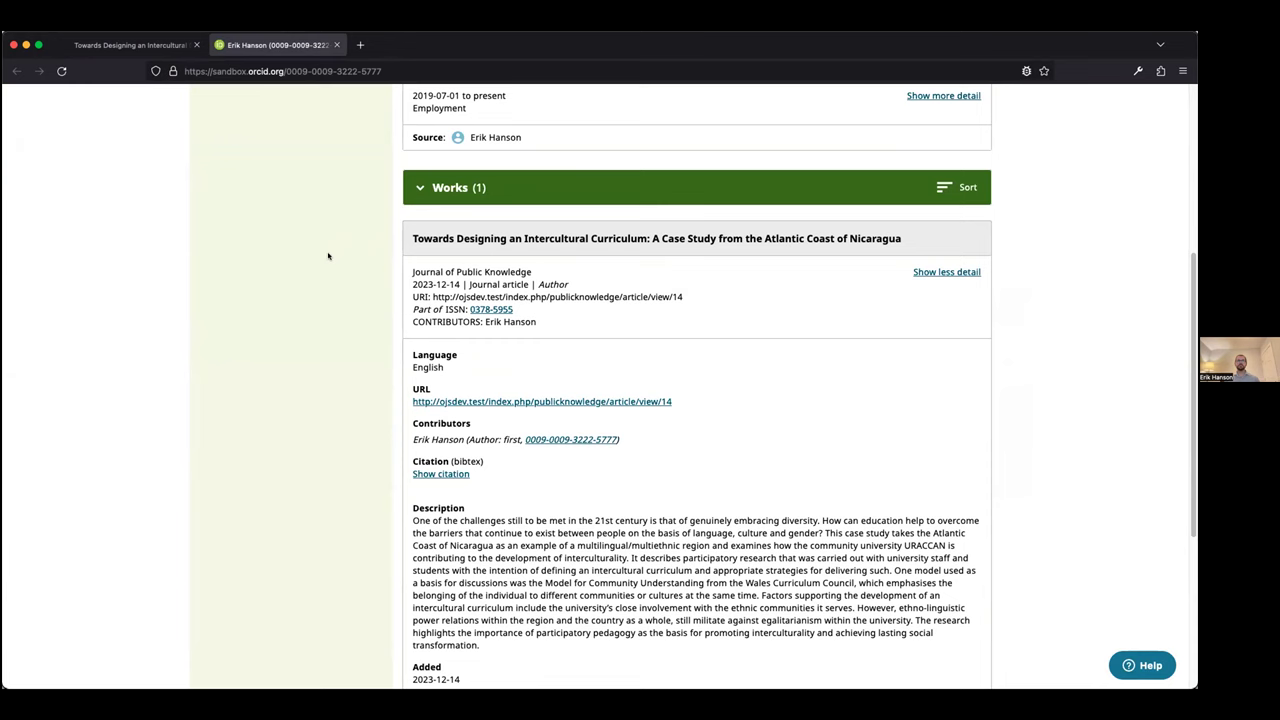
{"action": "scroll", "coordinate": [198, 197], "scroll_direction": "down", "scroll_amount": 2}
{"action": "scroll", "coordinate": [377, 317], "scroll_direction": "down", "scroll_amount": 3}
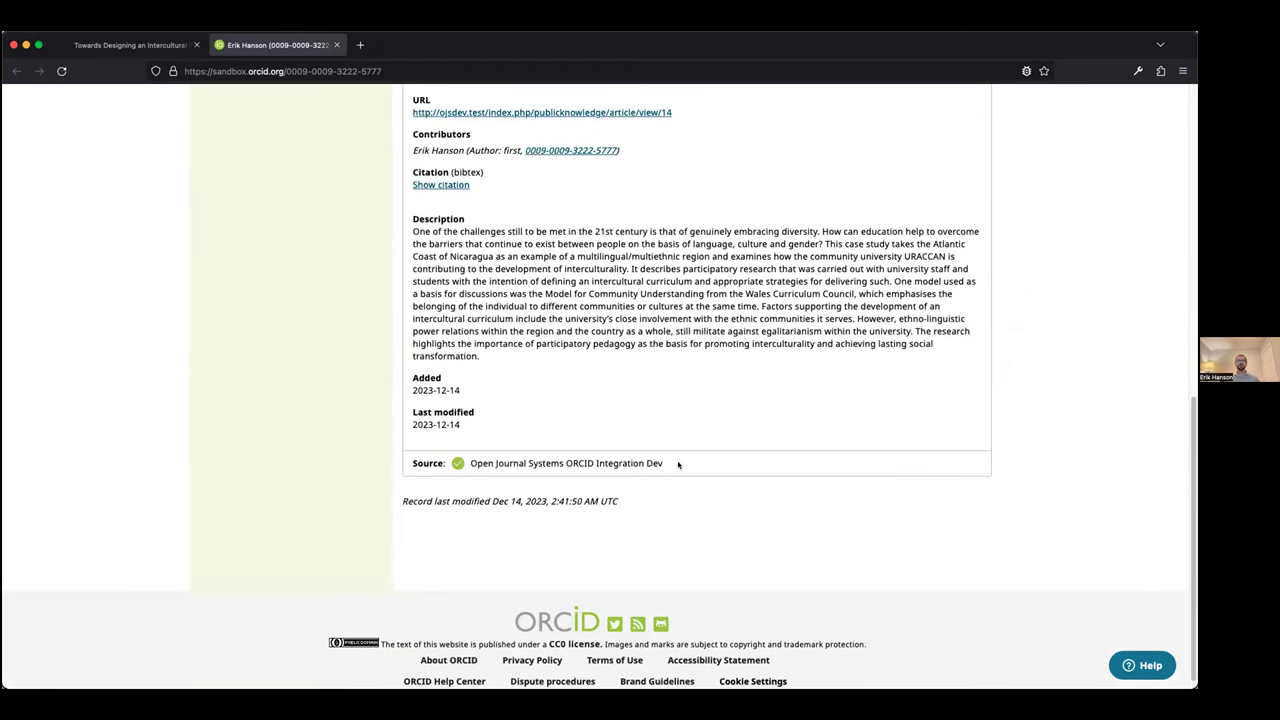
{"action": "scroll", "coordinate": [681, 465], "scroll_direction": "up", "scroll_amount": 1}
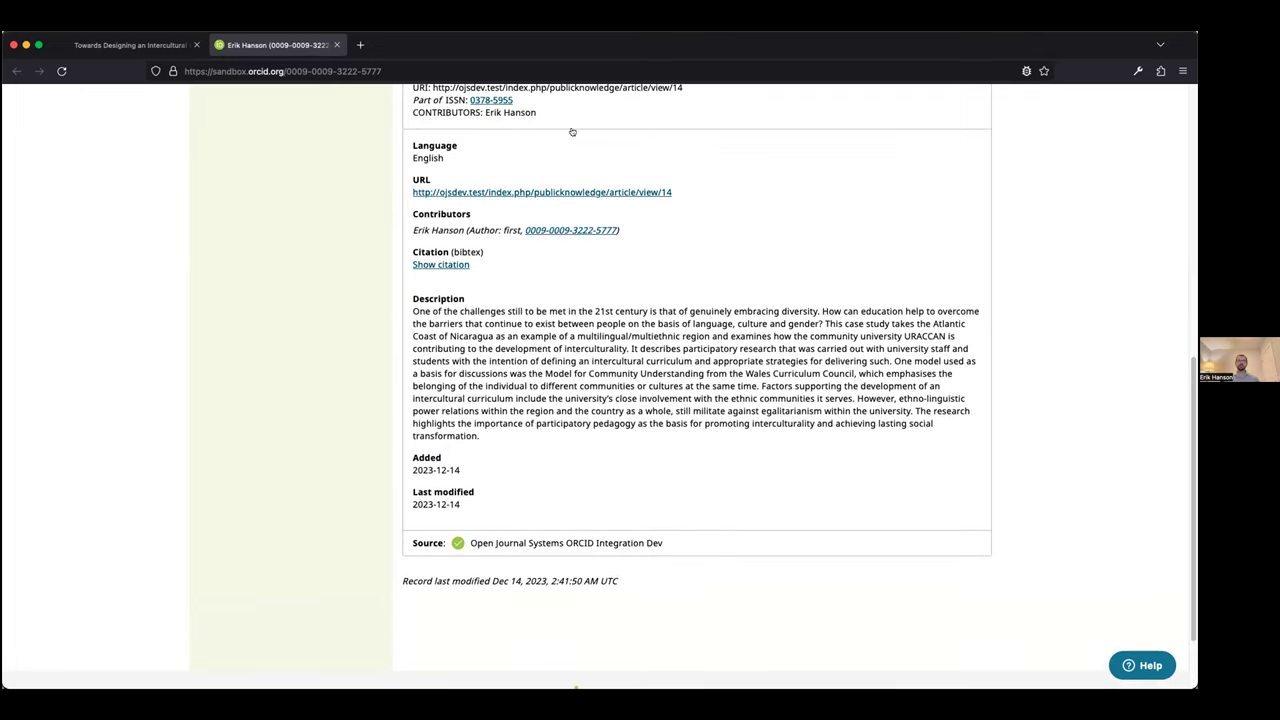
{"action": "scroll", "coordinate": [548, 208], "scroll_direction": "up", "scroll_amount": 2}
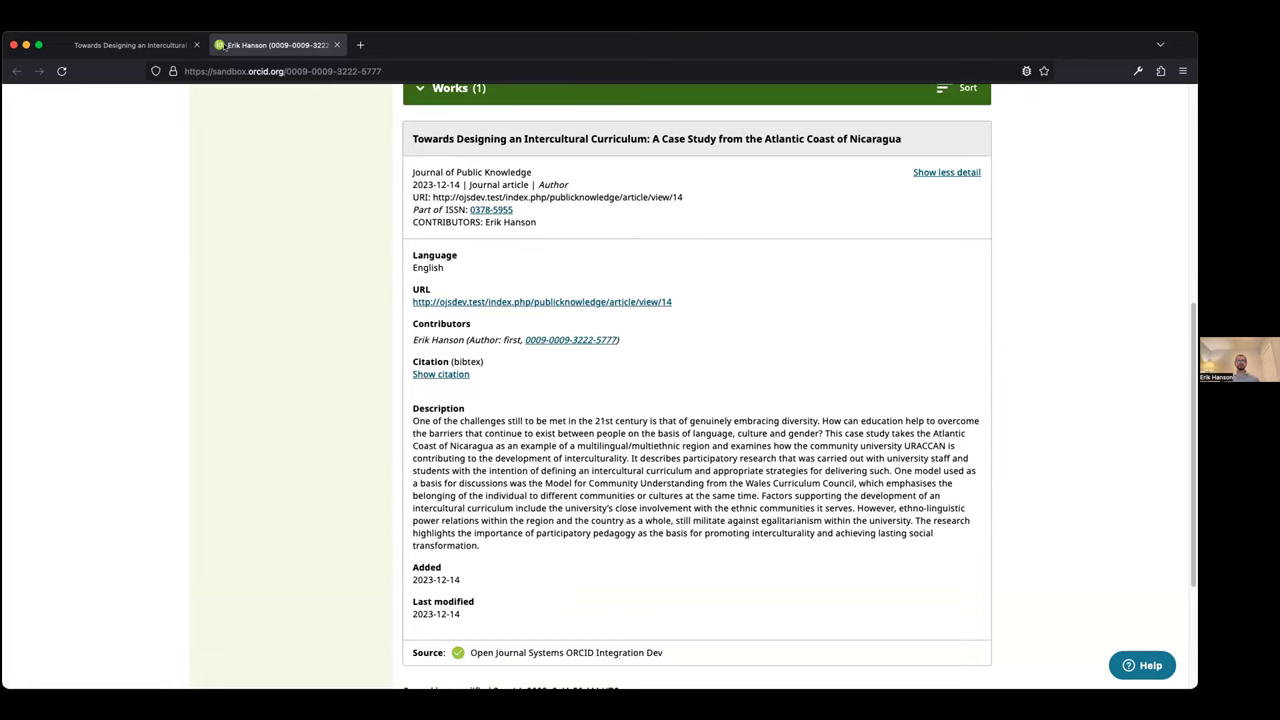
Compare the ORCID record with the article page, then close the ORCID tab
{"action": "left_click", "coordinate": [118, 45]}
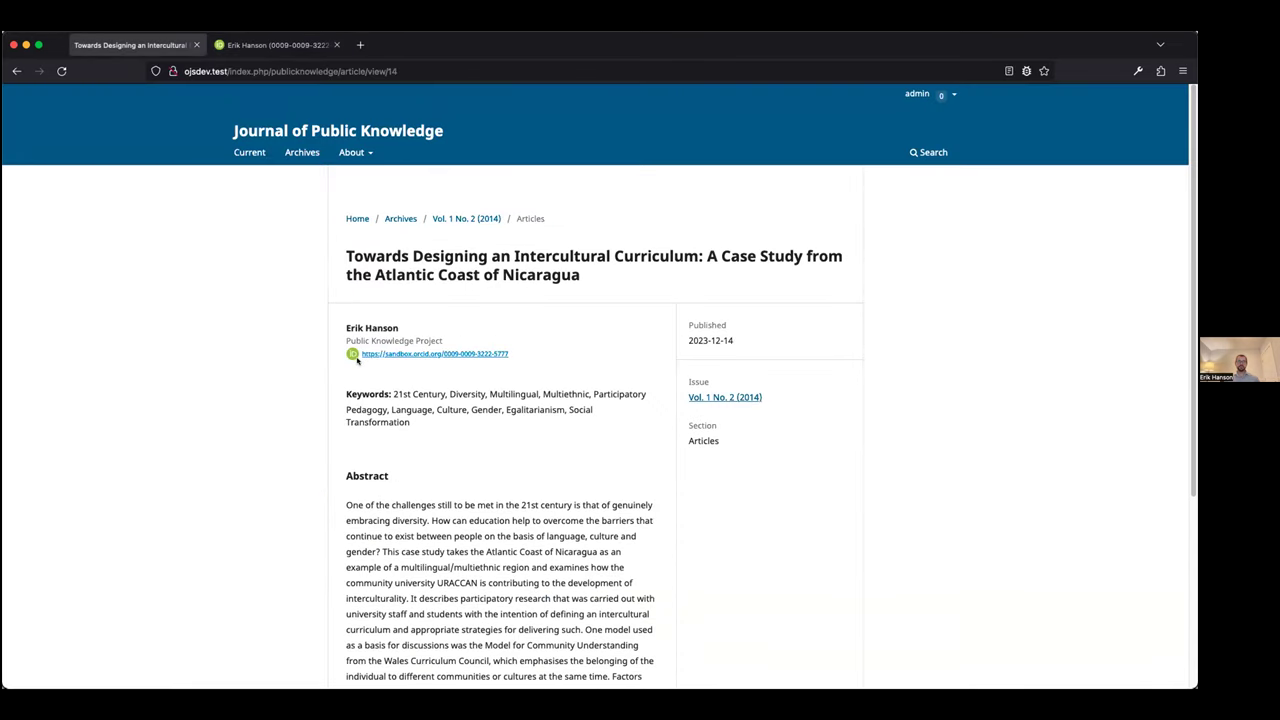
{"action": "left_click", "coordinate": [260, 45]}
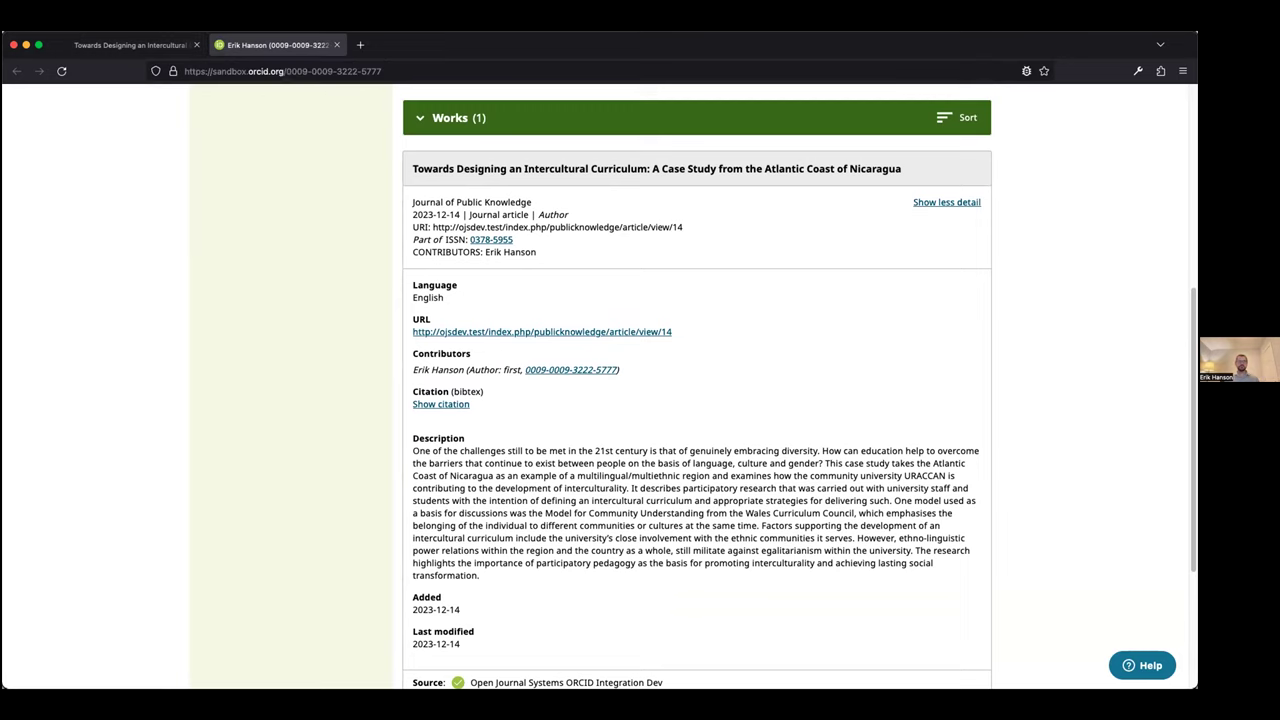
{"action": "left_click", "coordinate": [120, 45]}
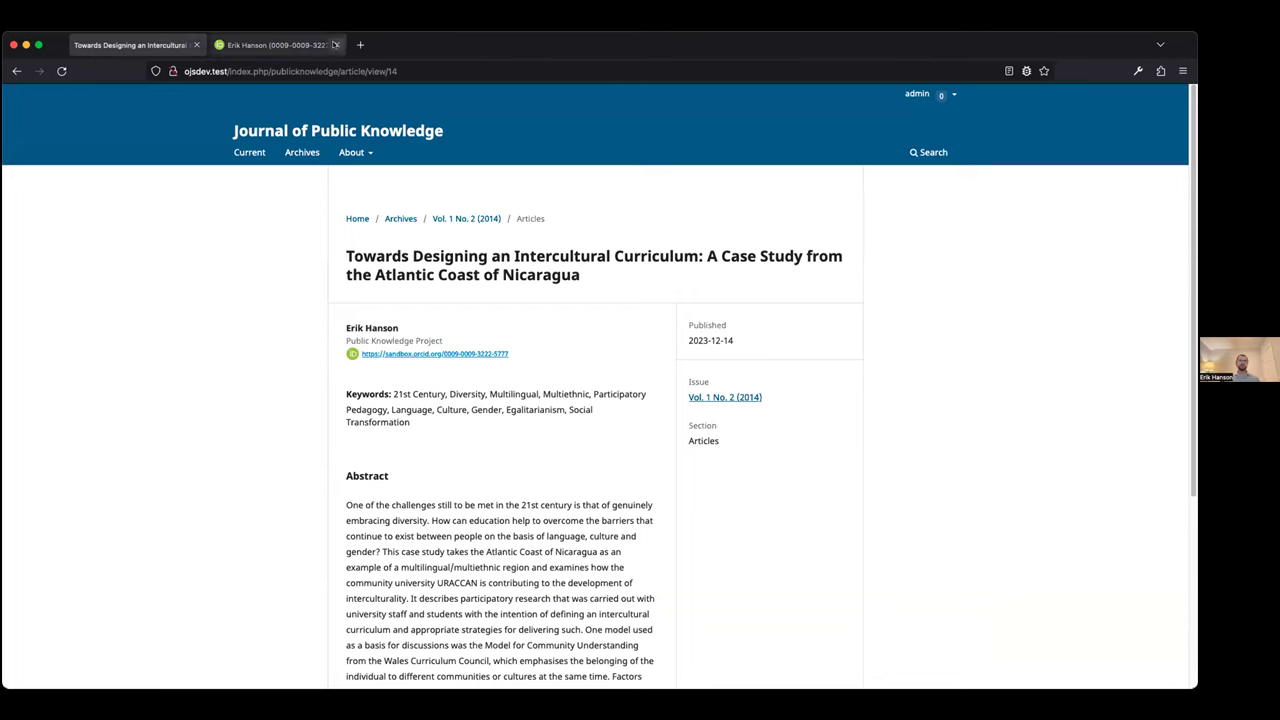
{"action": "left_click", "coordinate": [335, 45]}
From the submissions dashboard's All Active list, open 'Learning Sustainable Design through Service'
{"action": "left_click", "coordinate": [920, 94]}
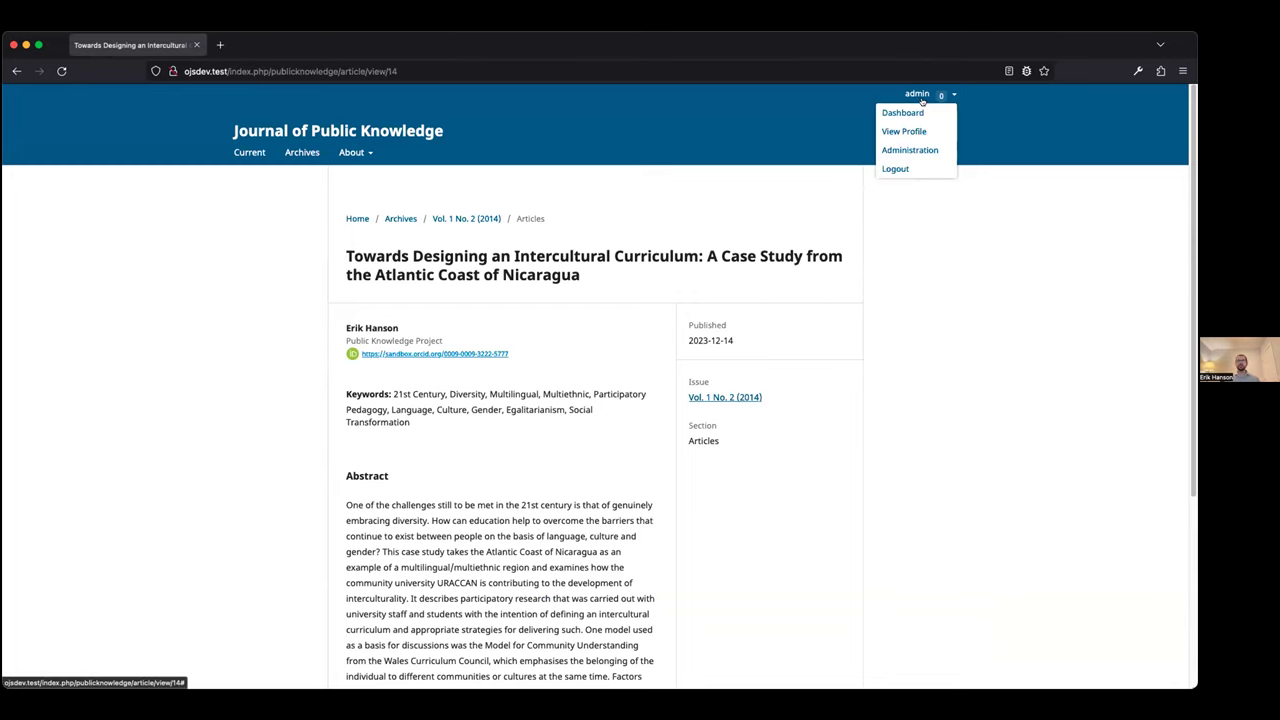
{"action": "left_click", "coordinate": [918, 113]}
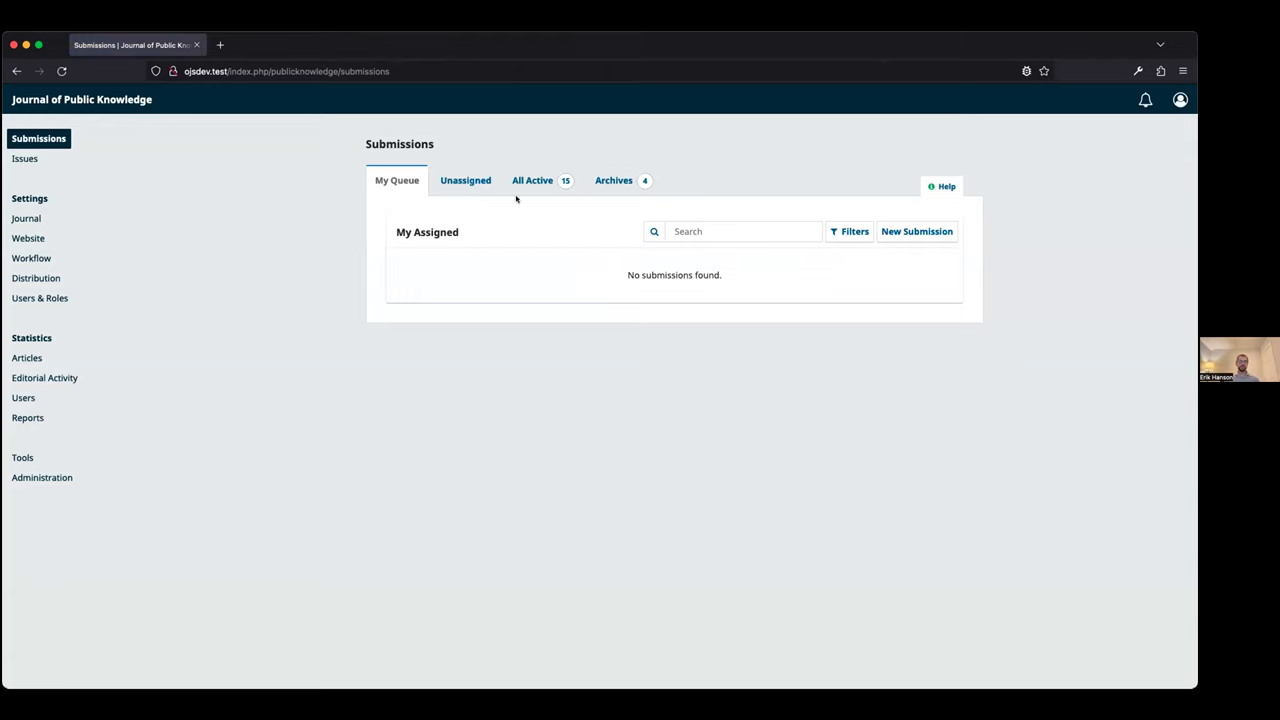
{"action": "left_click", "coordinate": [534, 189]}
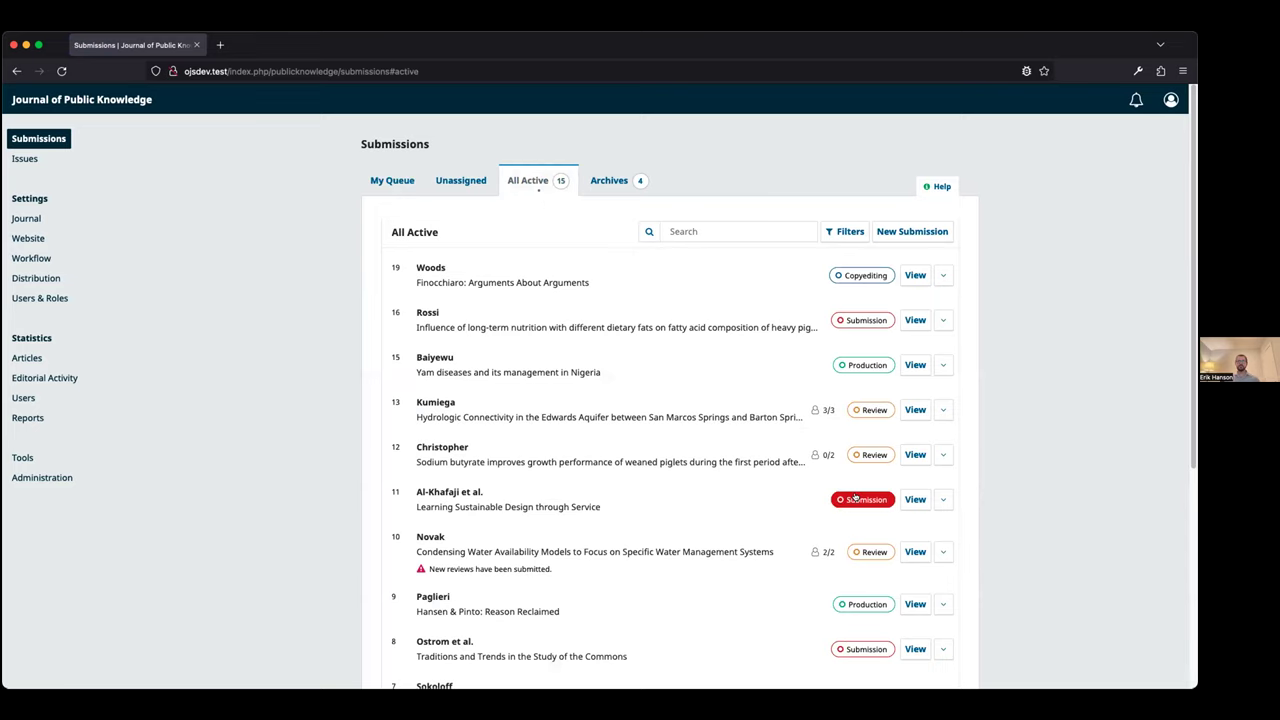
{"action": "left_click", "coordinate": [909, 497]}
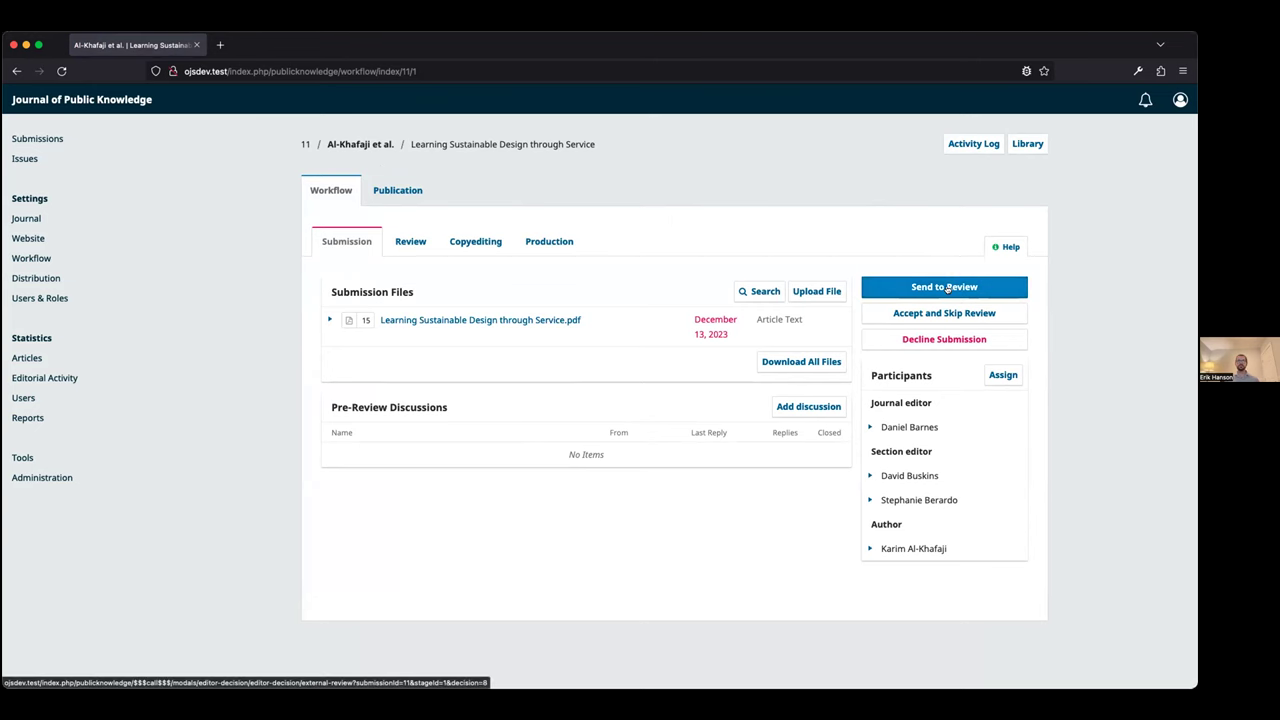
Send the submission to review and assign a never-assigned reviewer to round 1
{"action": "left_click", "coordinate": [945, 287]}
{"action": "left_click", "coordinate": [754, 268]}
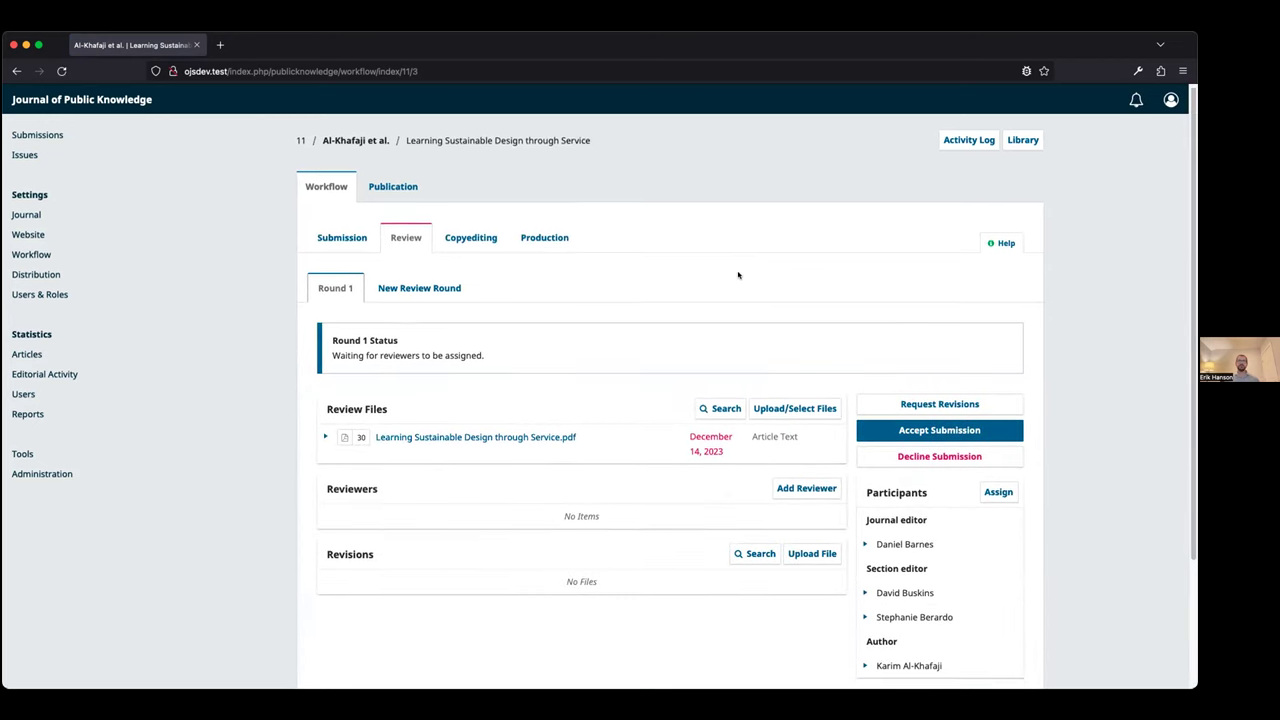
{"action": "scroll", "coordinate": [745, 272], "scroll_direction": "down", "scroll_amount": 2}
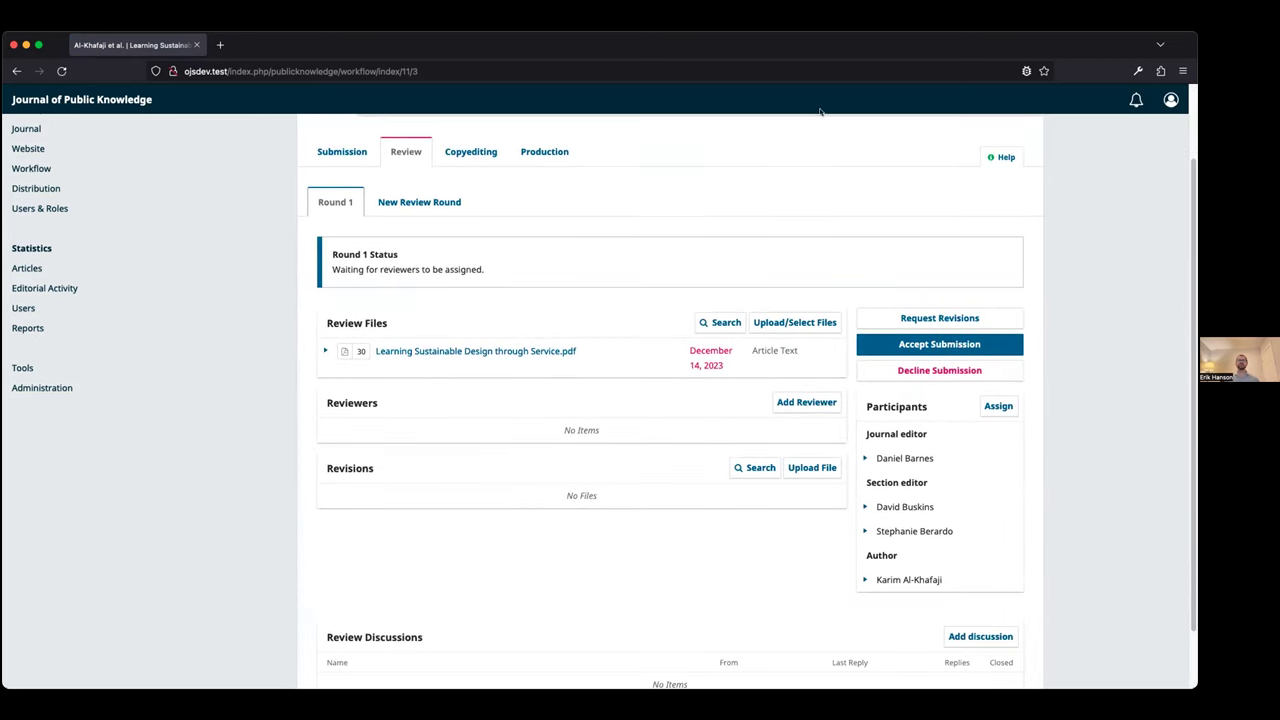
{"action": "left_click", "coordinate": [790, 406]}
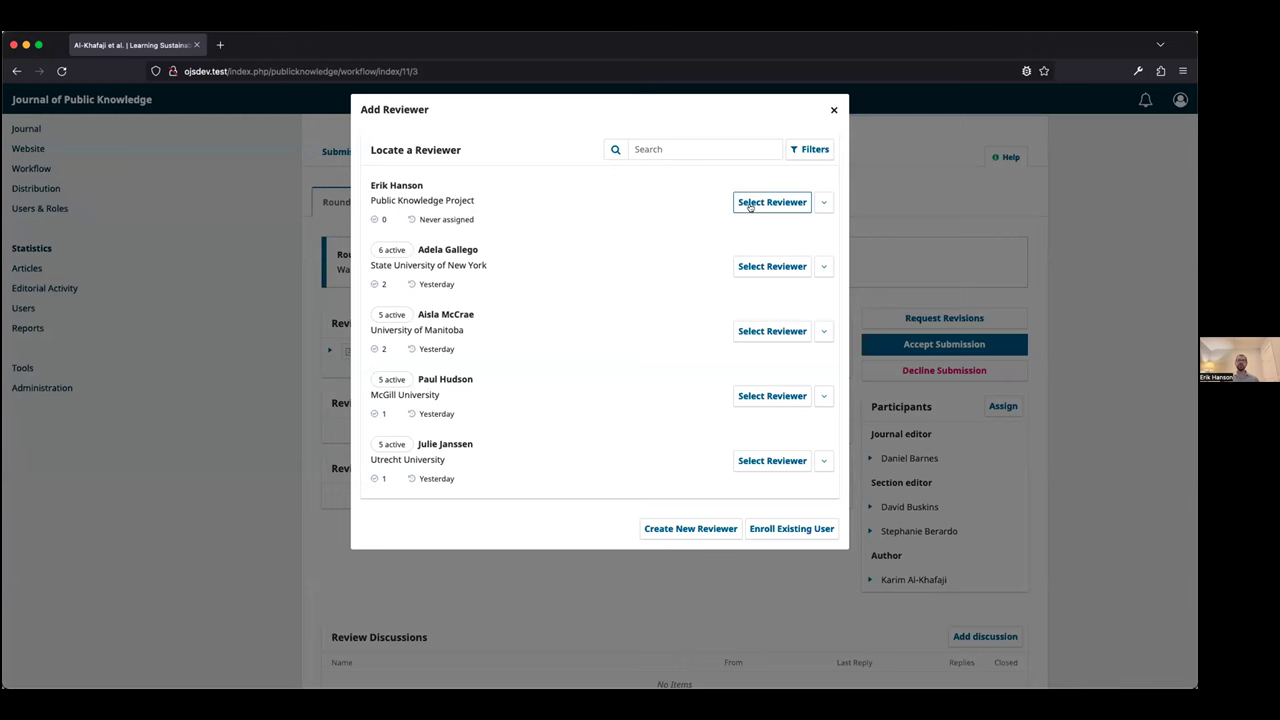
{"action": "left_click", "coordinate": [750, 205]}
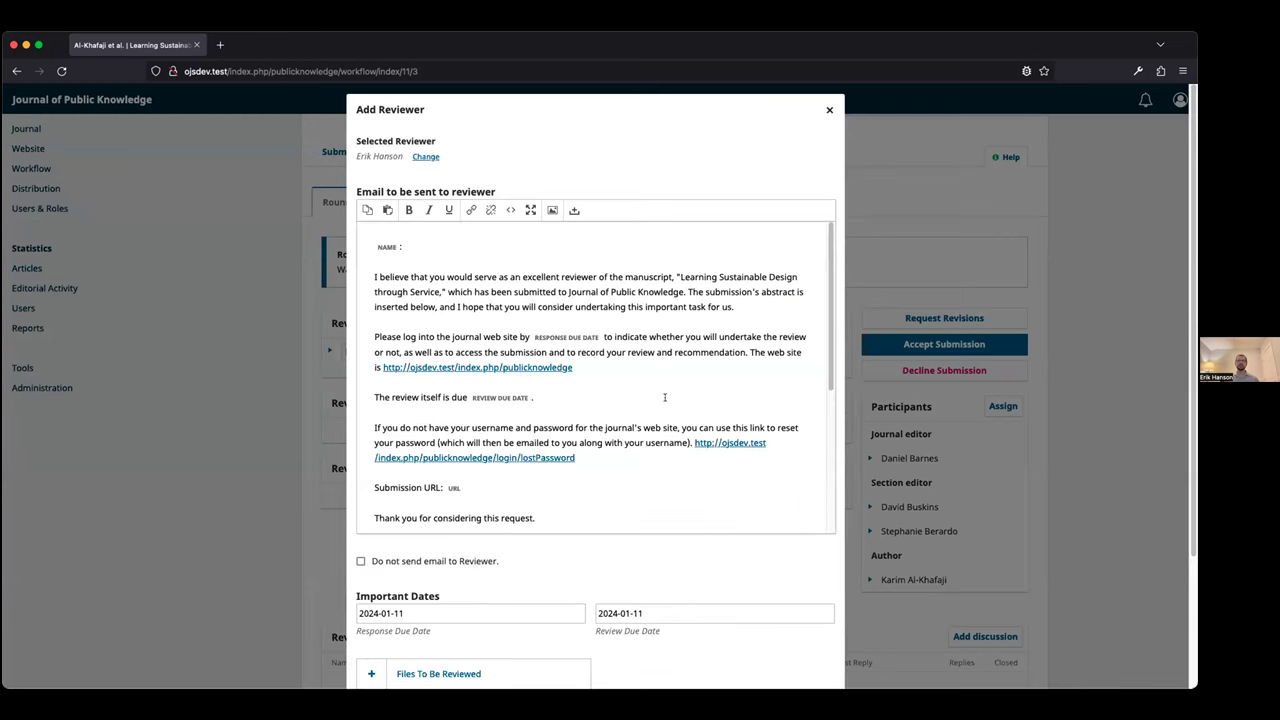
{"action": "scroll", "coordinate": [664, 397], "scroll_direction": "down", "scroll_amount": 10}
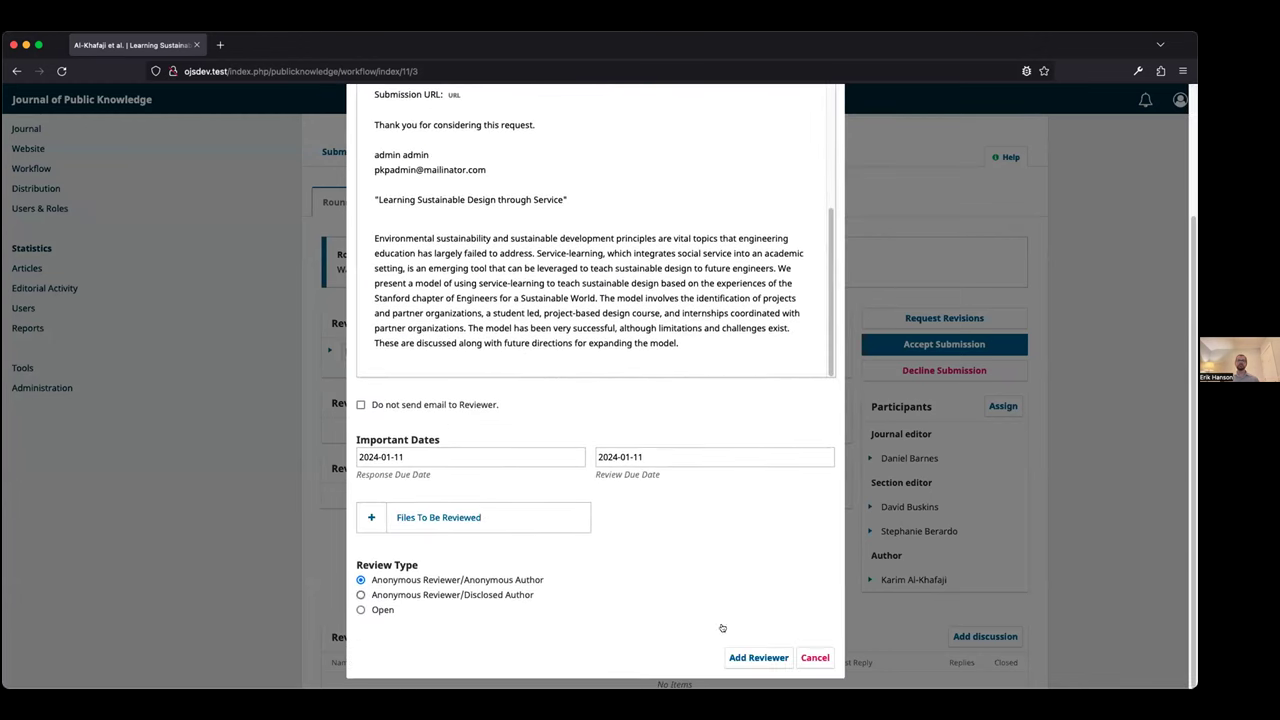
{"action": "left_click", "coordinate": [741, 657]}
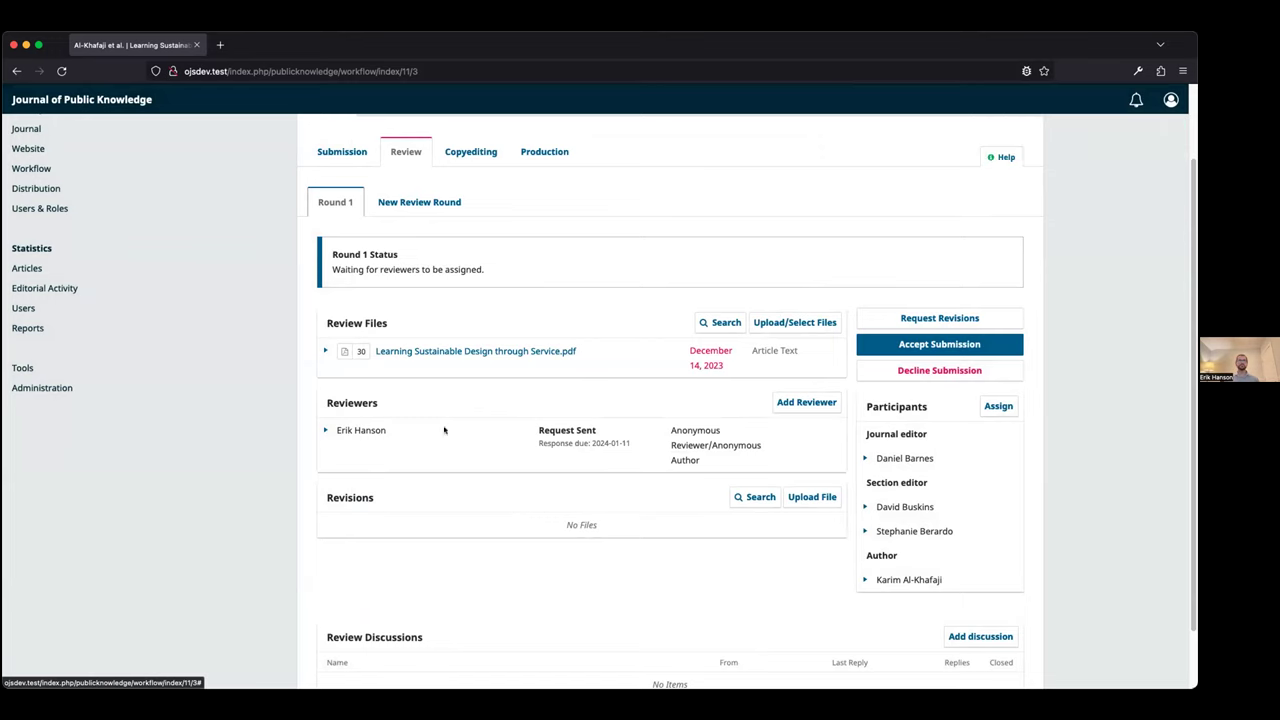
In MailHog, open the Article Review Request email and follow its submission link
{"action": "key", "text": "super+grave"}
{"action": "left_click", "coordinate": [37, 175]}
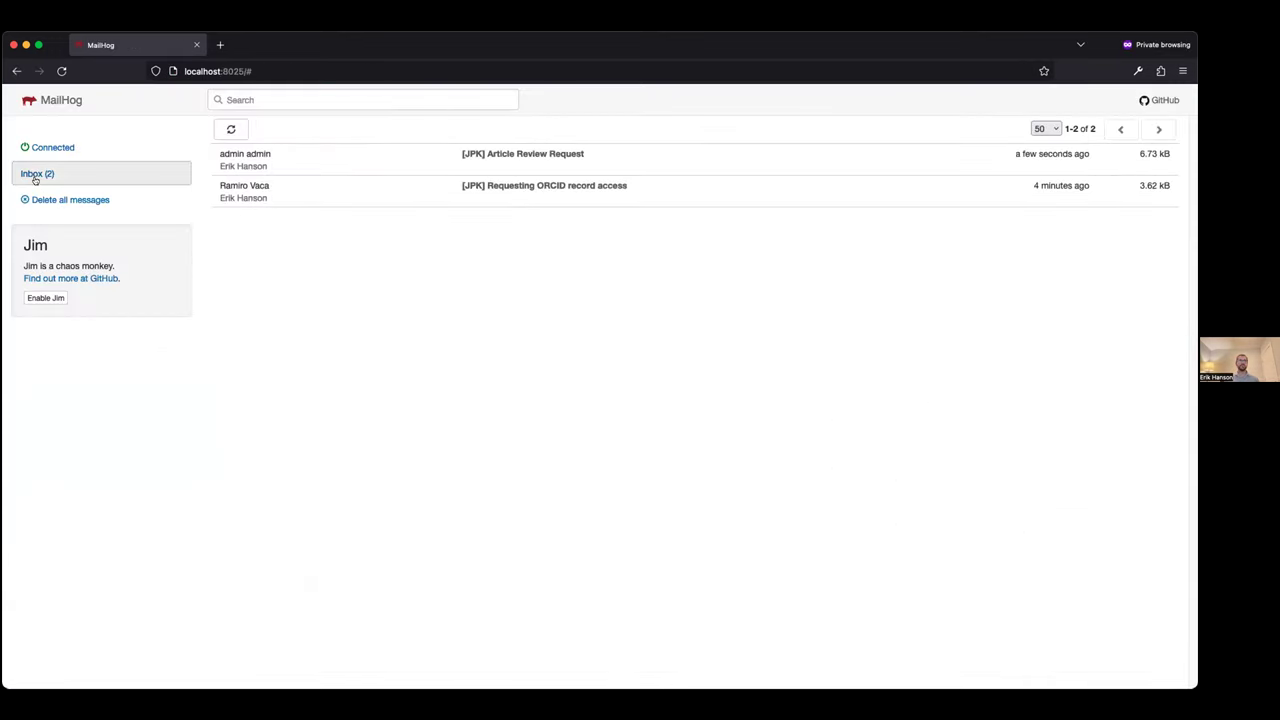
{"action": "left_click", "coordinate": [606, 156]}
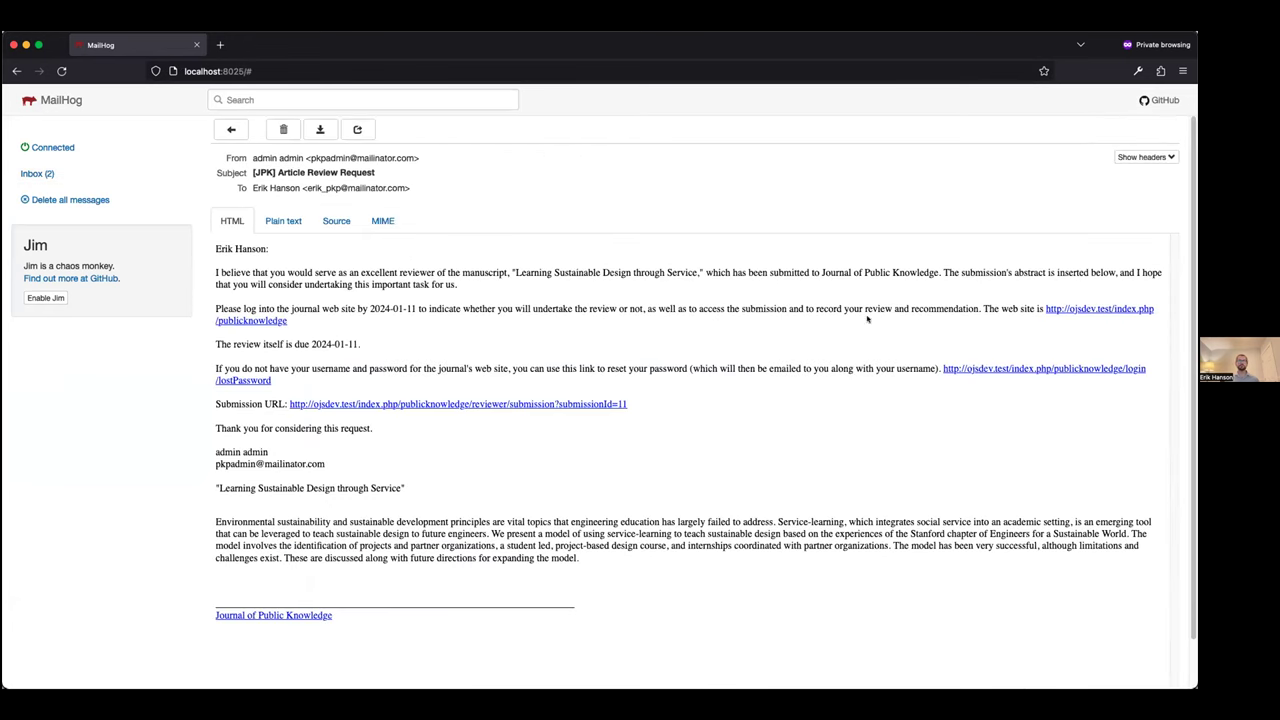
{"action": "left_click", "coordinate": [470, 404]}
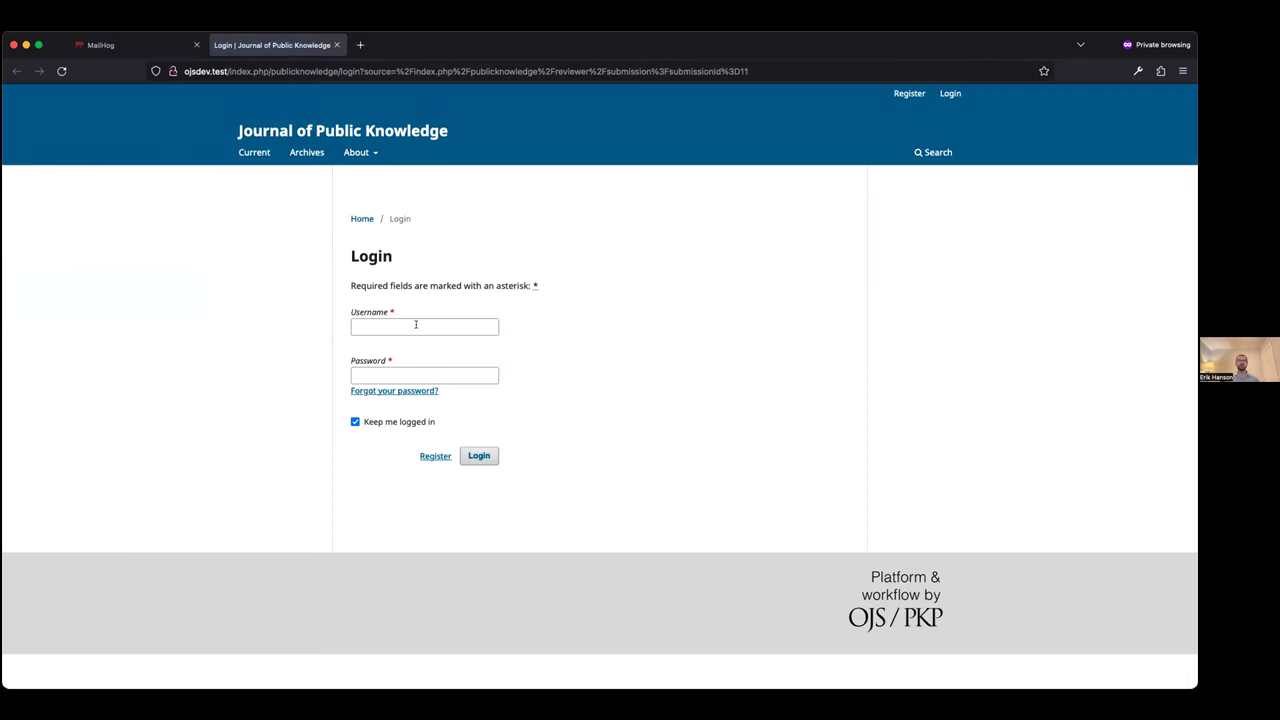
{"action": "left_click", "coordinate": [415, 326]}
Log in to OJS with the reviewer's username and password
{"action": "type", "text": "erik"}
{"action": "key", "text": "Tab"}
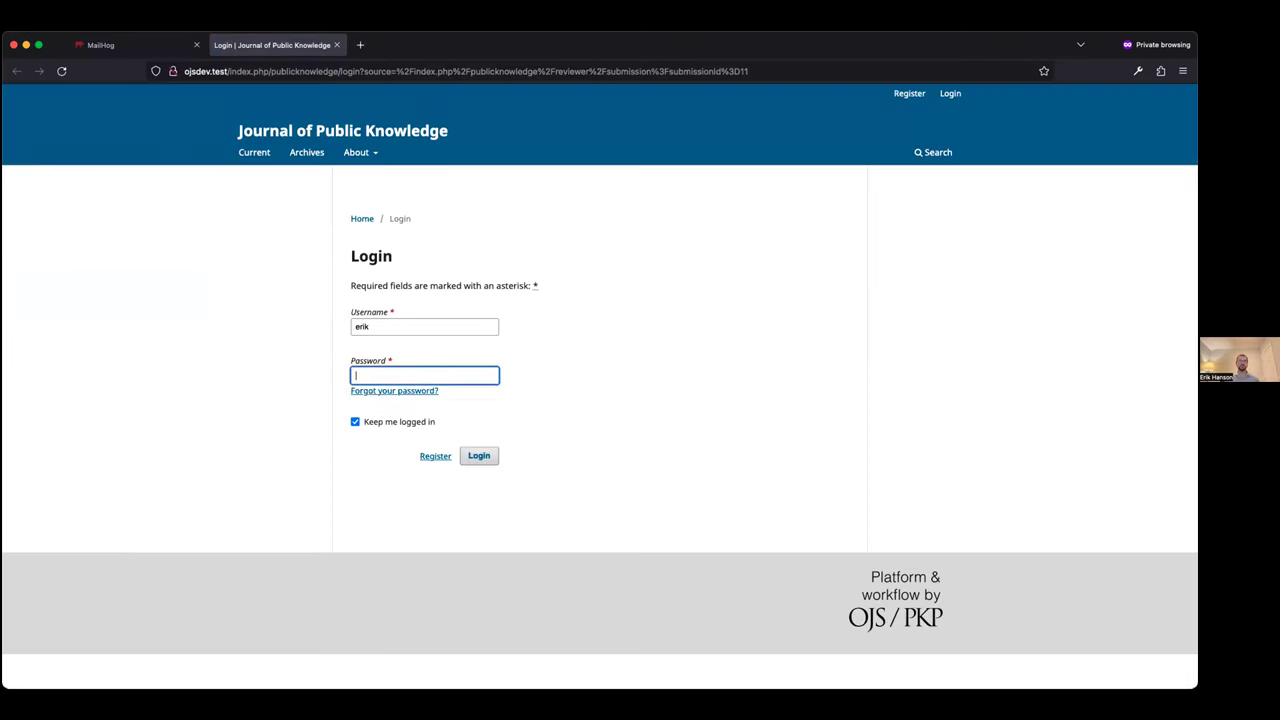
{"action": "type", "text": "erikerik"}
{"action": "key", "text": "Return"}
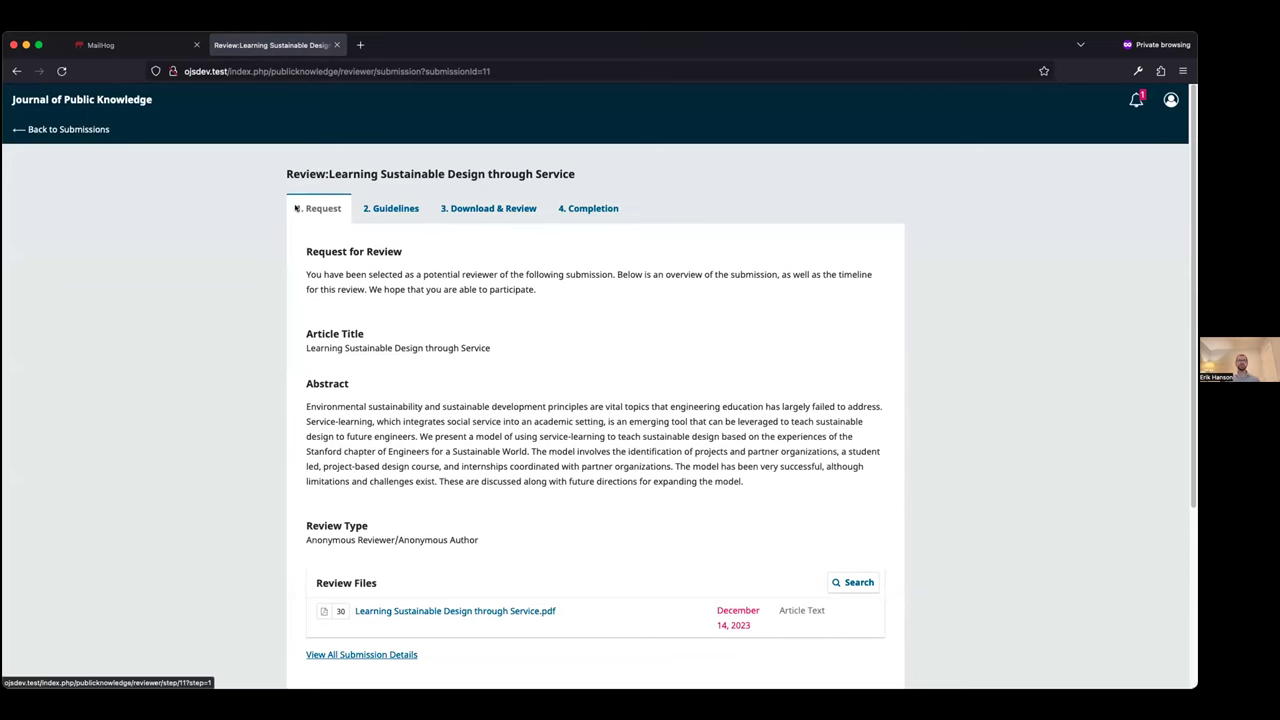
Agree to the privacy statement, accept the review, and continue to the Download & Review step
{"action": "scroll", "coordinate": [295, 208], "scroll_direction": "down", "scroll_amount": 1}
{"action": "scroll", "coordinate": [292, 208], "scroll_direction": "down", "scroll_amount": 5}
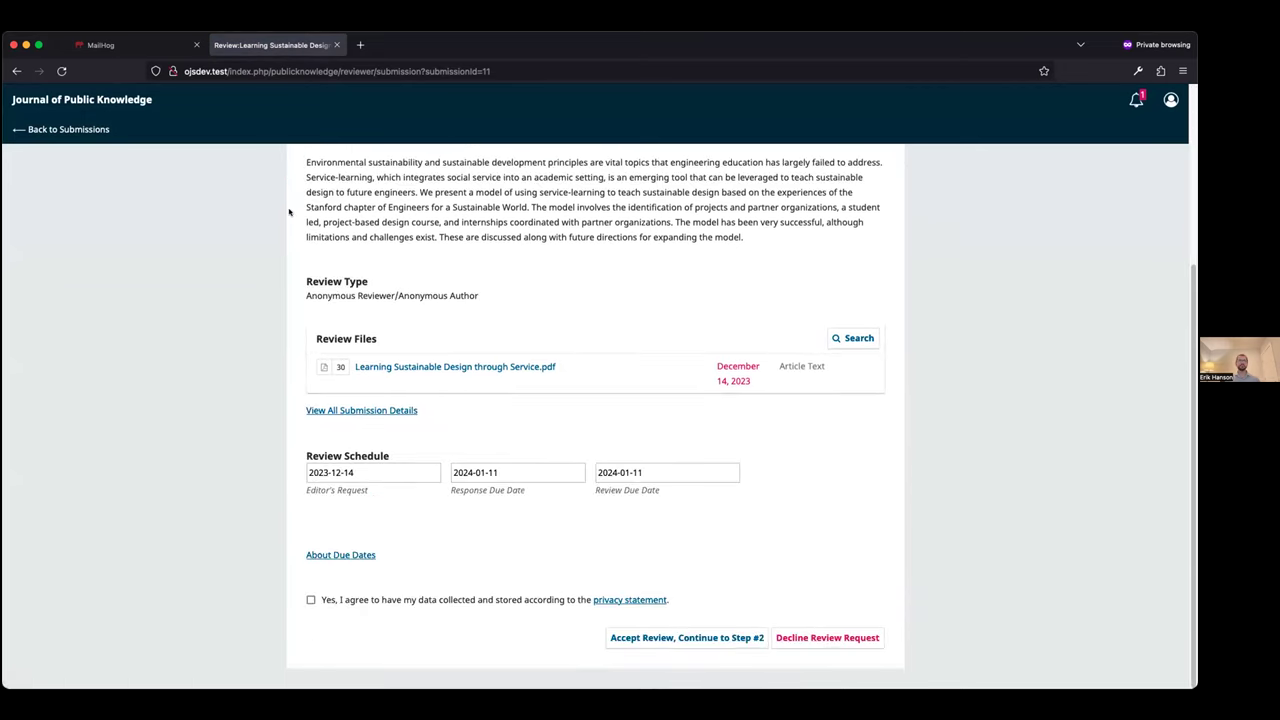
{"action": "left_click", "coordinate": [310, 600]}
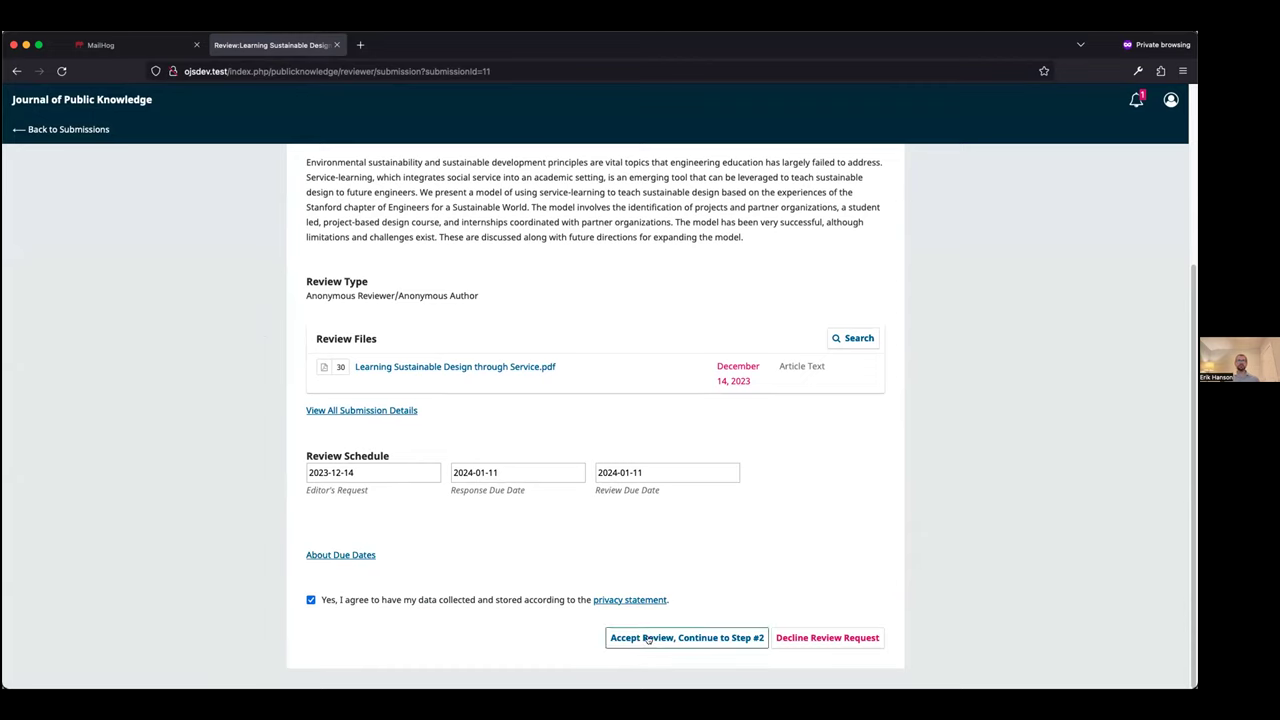
{"action": "left_click", "coordinate": [646, 638]}
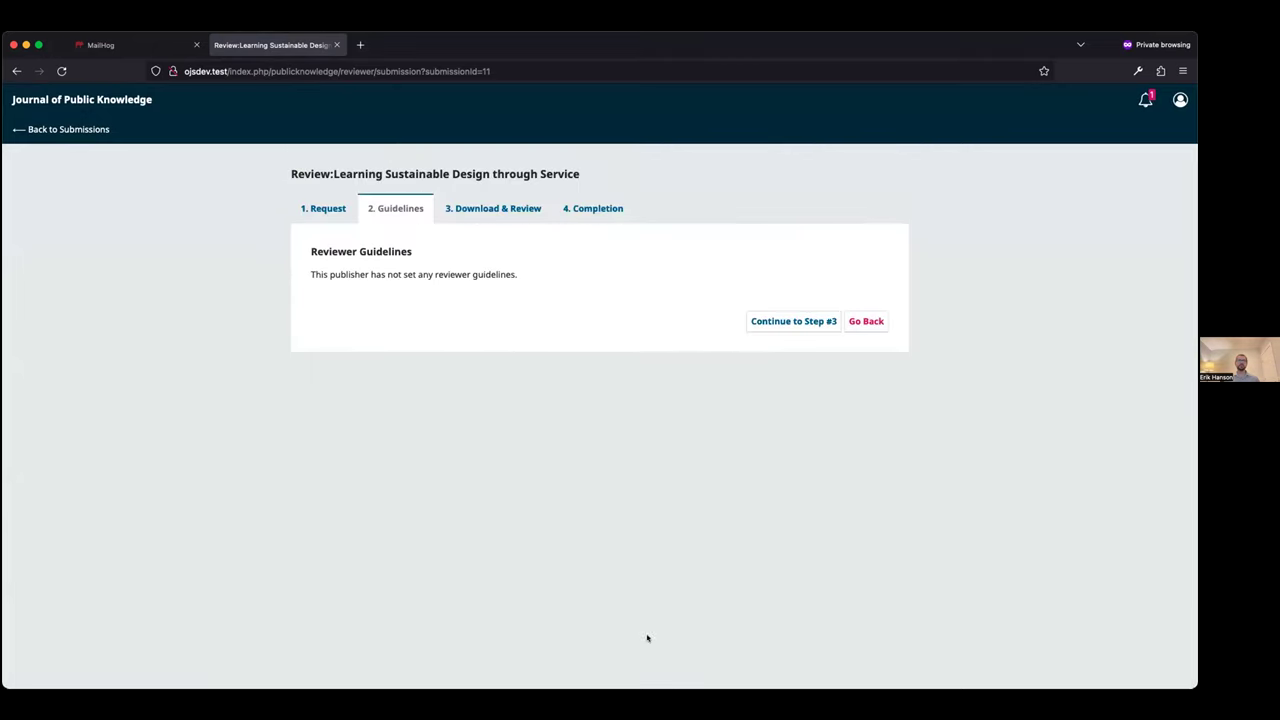
{"action": "left_click", "coordinate": [769, 321]}
{"action": "scroll", "coordinate": [446, 325], "scroll_direction": "down", "scroll_amount": 5}
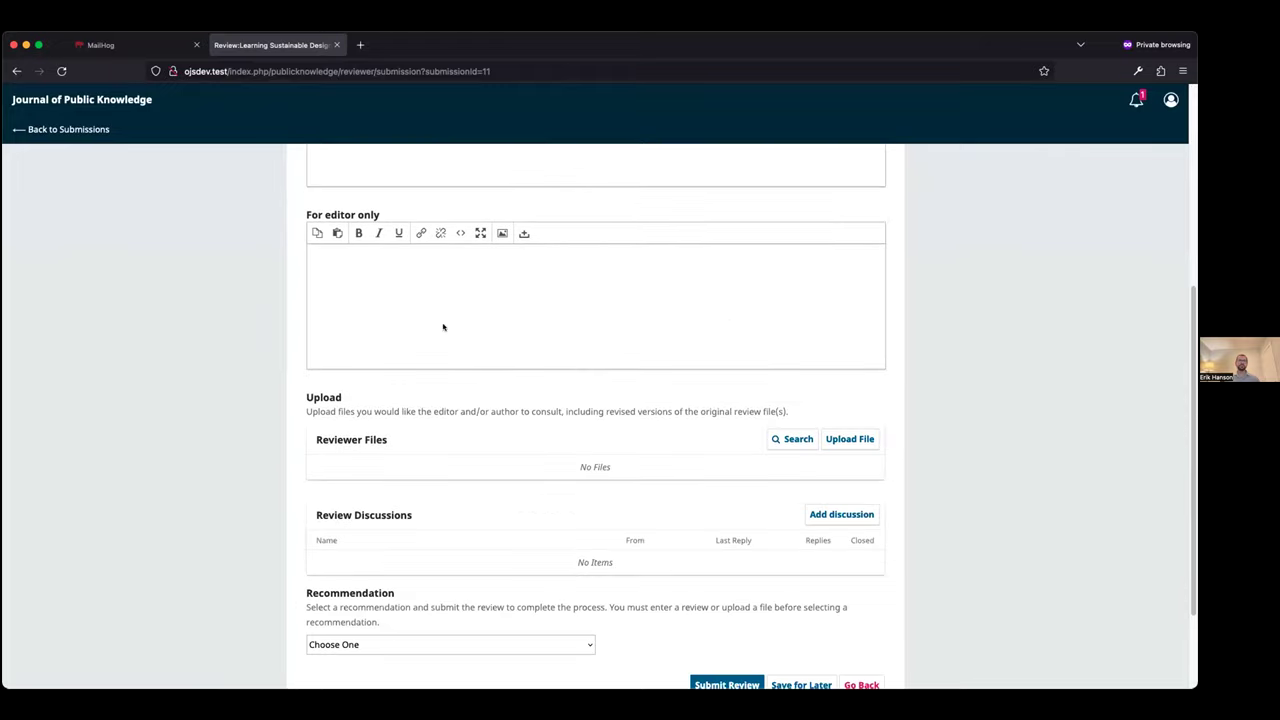
{"action": "scroll", "coordinate": [443, 327], "scroll_direction": "down", "scroll_amount": 2}
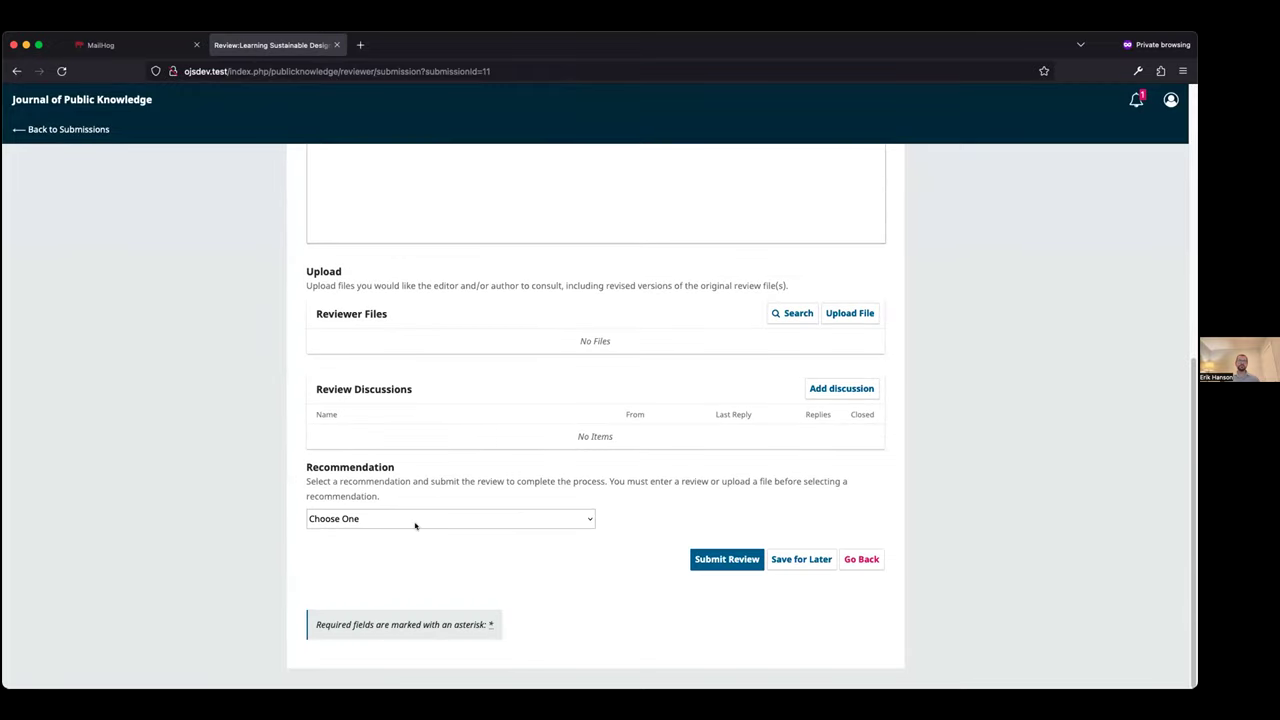